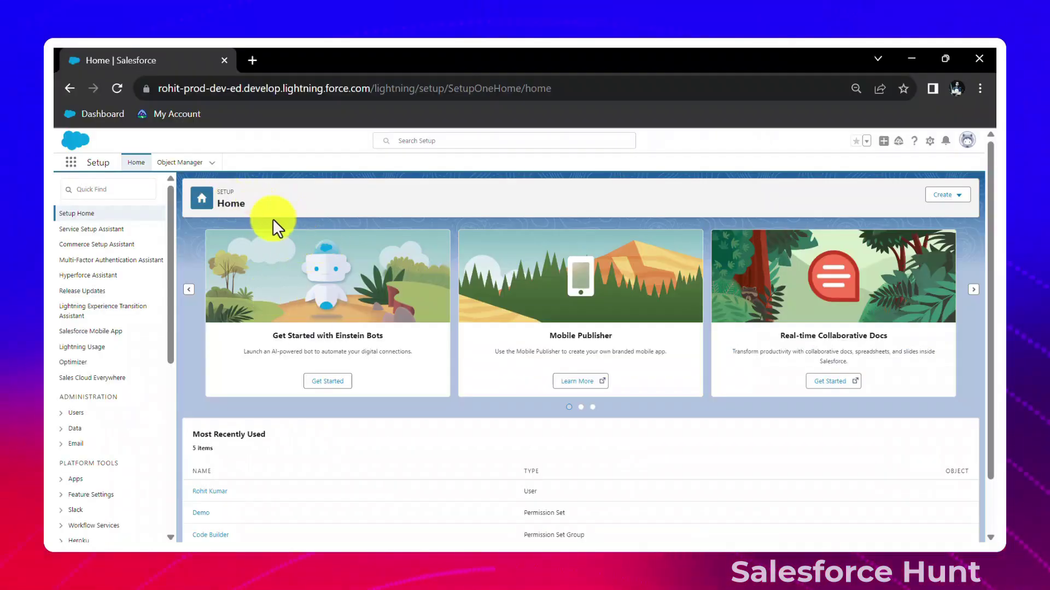
Reload Setup, search 'automation' in Quick Find and open Automation Home (Beta)
{"action": "left_click", "coordinate": [116, 89]}
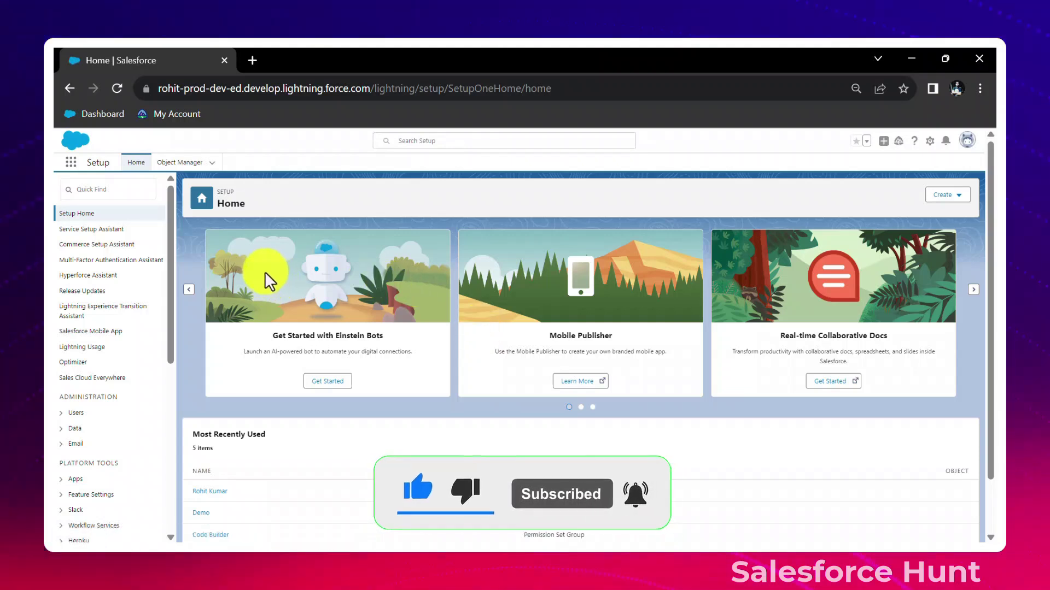
{"action": "left_click", "coordinate": [101, 191]}
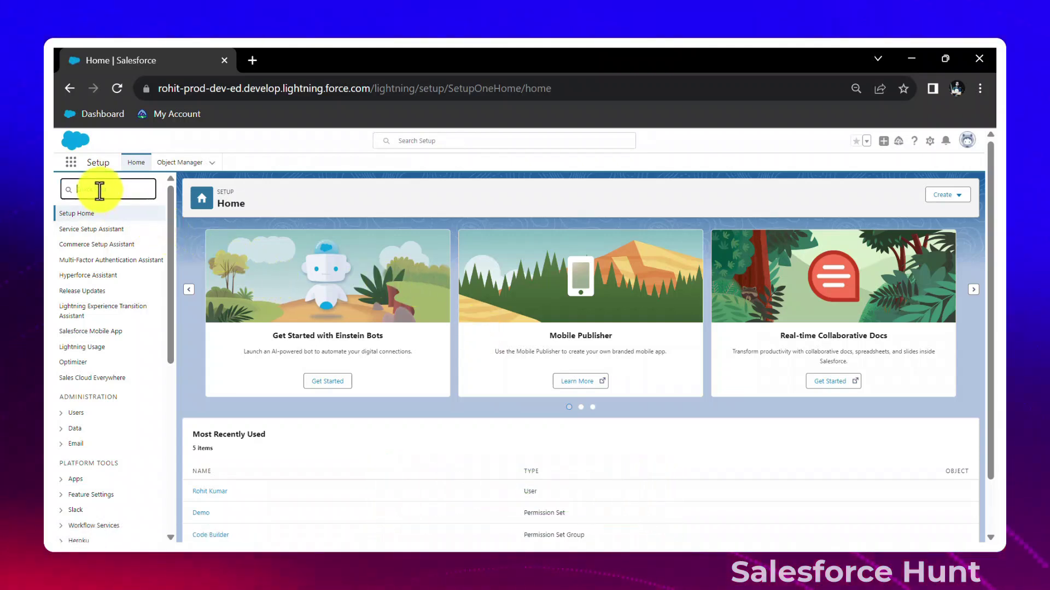
{"action": "type", "text": "aut"}
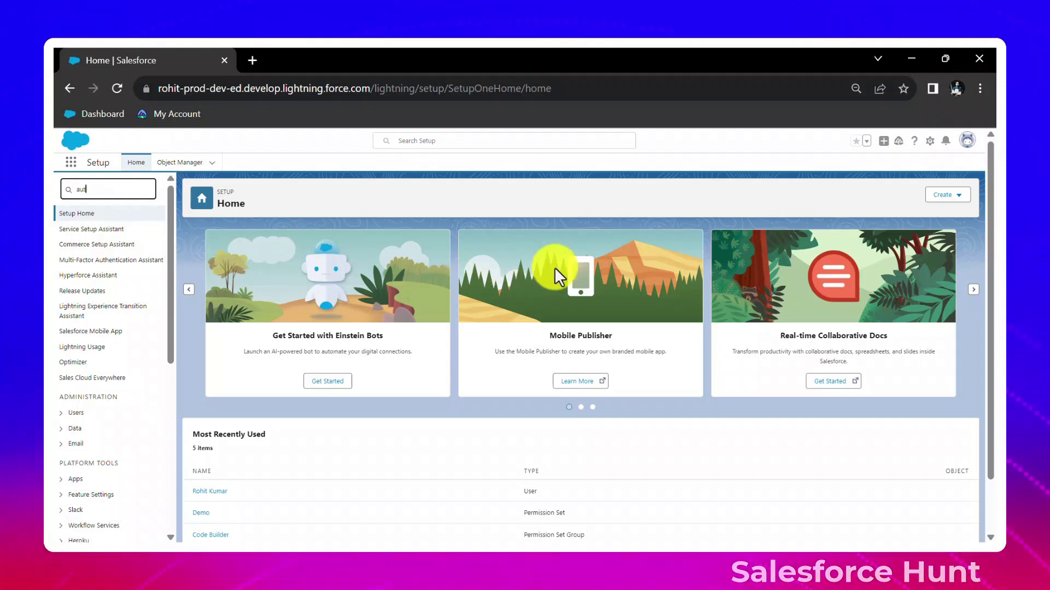
{"action": "type", "text": "mation"}
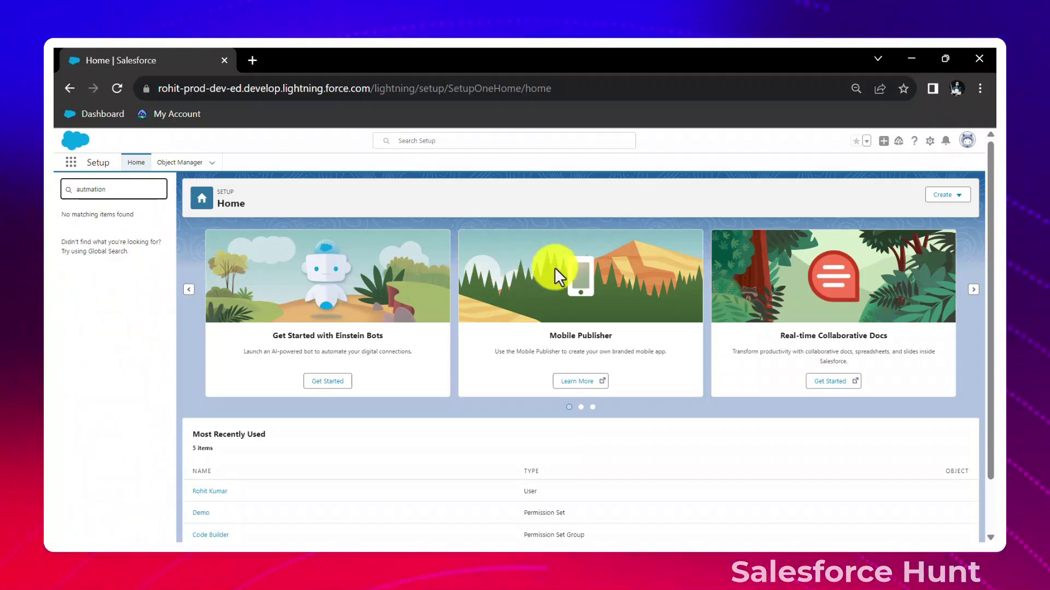
{"action": "key", "text": "BackSpace"}
{"action": "key", "text": "BackSpace"}
{"action": "key", "text": "BackSpace"}
{"action": "key", "text": "BackSpace"}
{"action": "key", "text": "BackSpace"}
{"action": "key", "text": "BackSpace"}
{"action": "type", "text": "omation"}
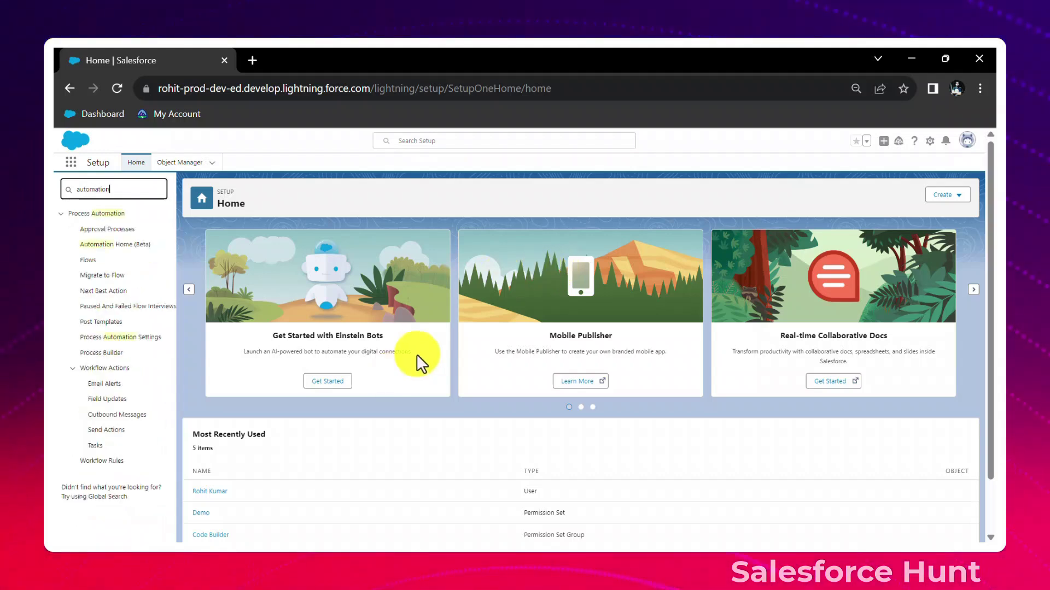
{"action": "left_click", "coordinate": [119, 247]}
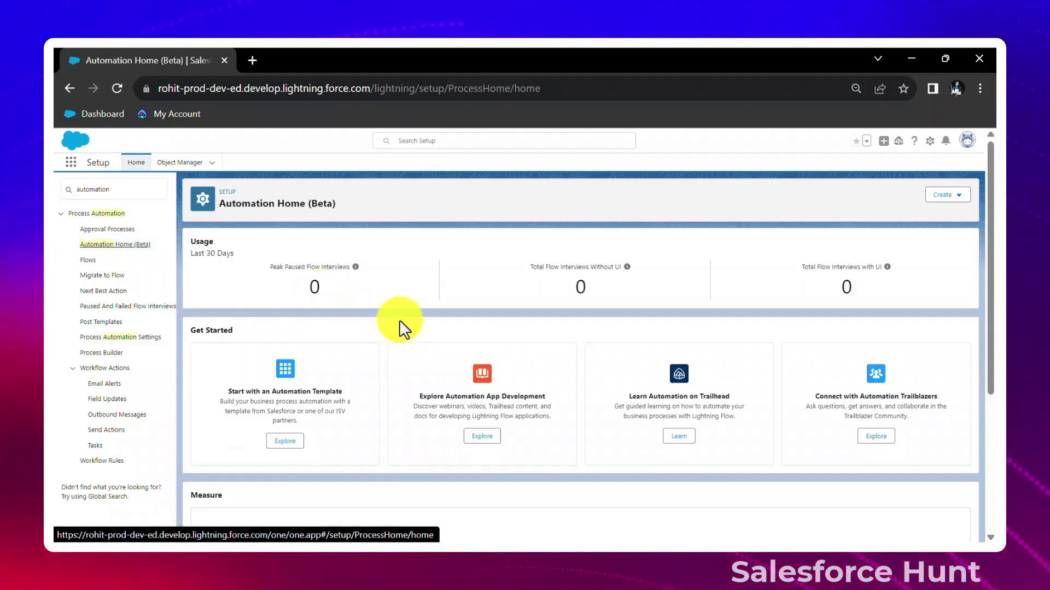
Review the Automation Home usage metrics, then open the Flows setup page
{"action": "scroll", "coordinate": [392, 319], "scroll_direction": "down", "scroll_amount": 3}
{"action": "scroll", "coordinate": [391, 324], "scroll_direction": "up", "scroll_amount": 3}
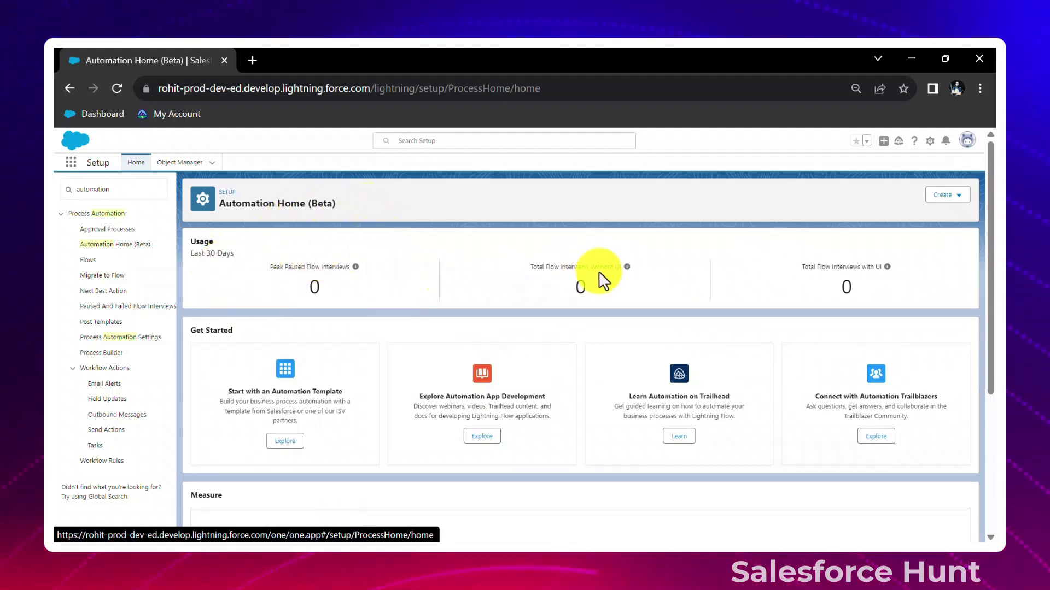
{"action": "left_click_drag", "start_coordinate": [534, 266], "coordinate": [627, 264]}
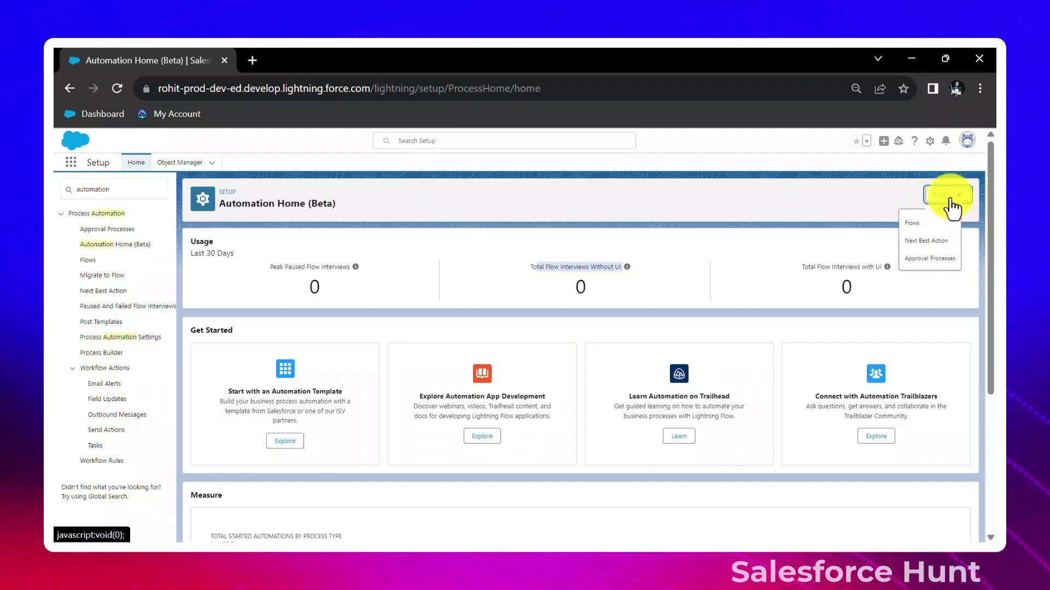
{"action": "left_click", "coordinate": [924, 224]}
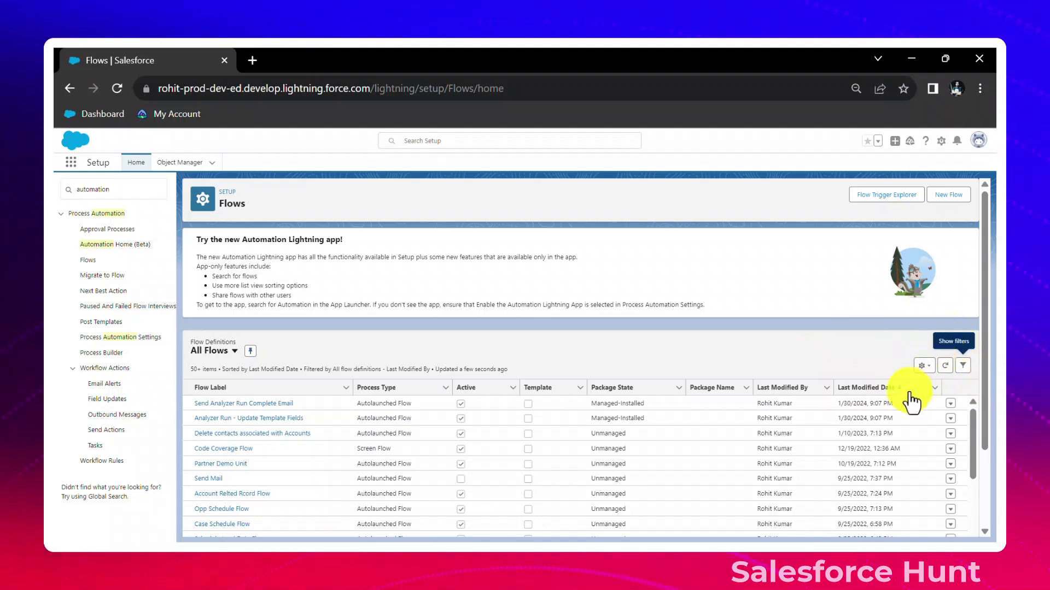
Refresh the flow list and start a New Flow in Flow Builder
{"action": "left_click", "coordinate": [946, 368]}
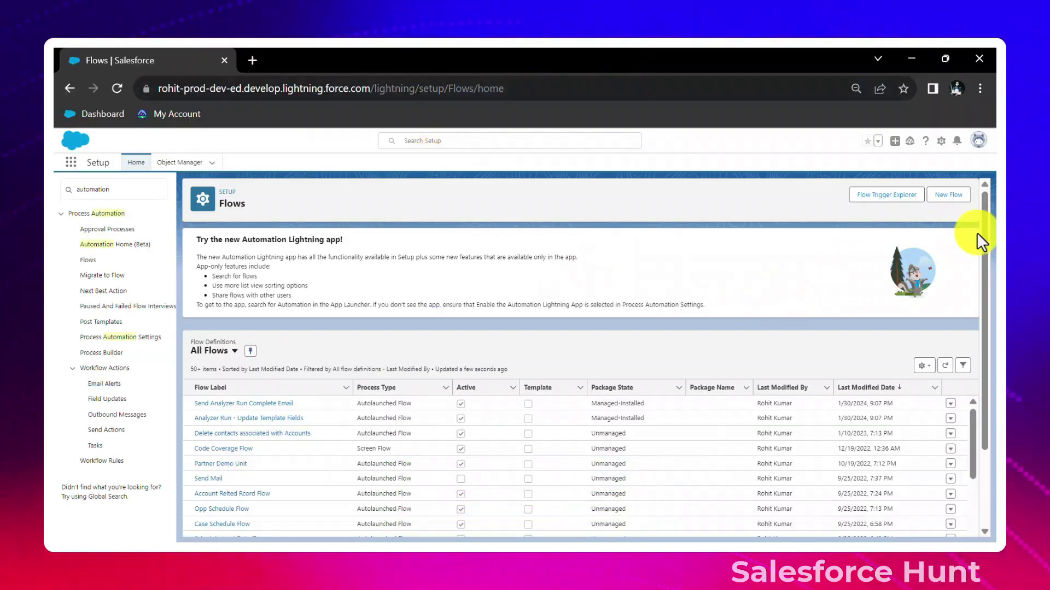
{"action": "left_click", "coordinate": [944, 200]}
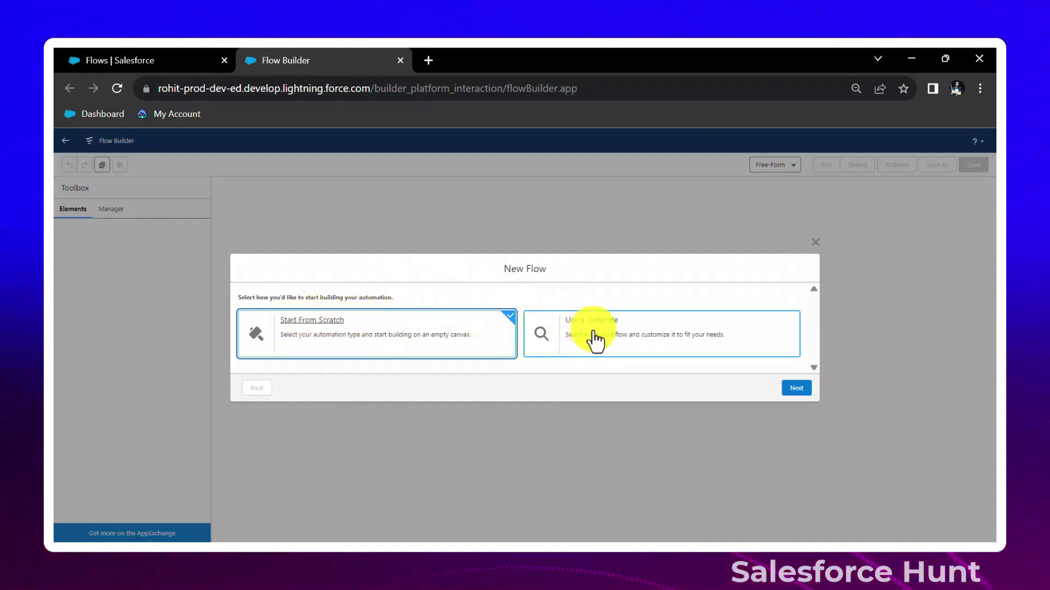
Create a blank Screen Flow starting from scratch
{"action": "left_click", "coordinate": [272, 329]}
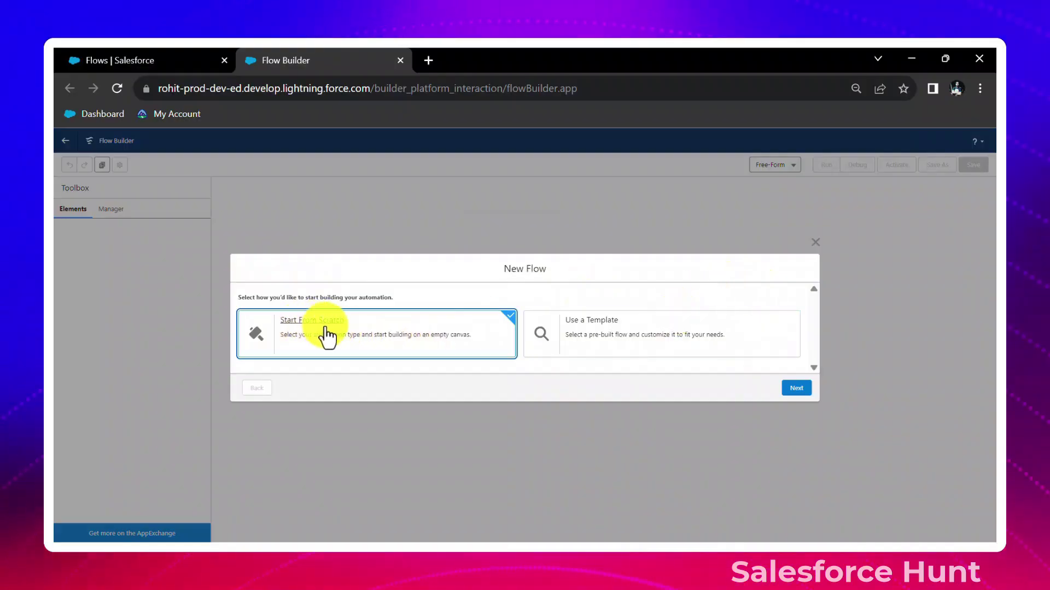
{"action": "left_click", "coordinate": [783, 388]}
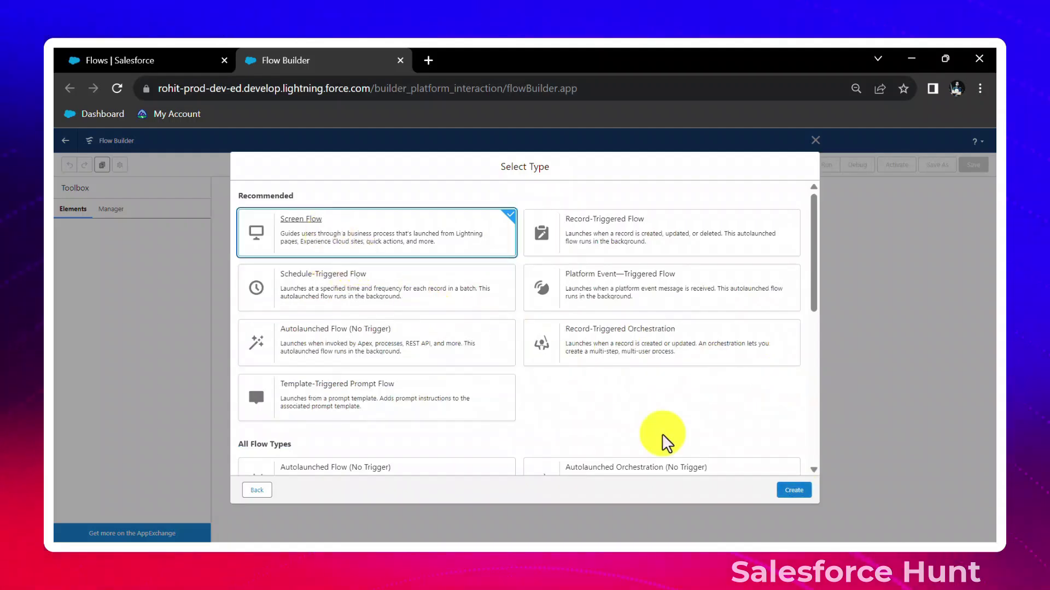
{"action": "left_click", "coordinate": [794, 491]}
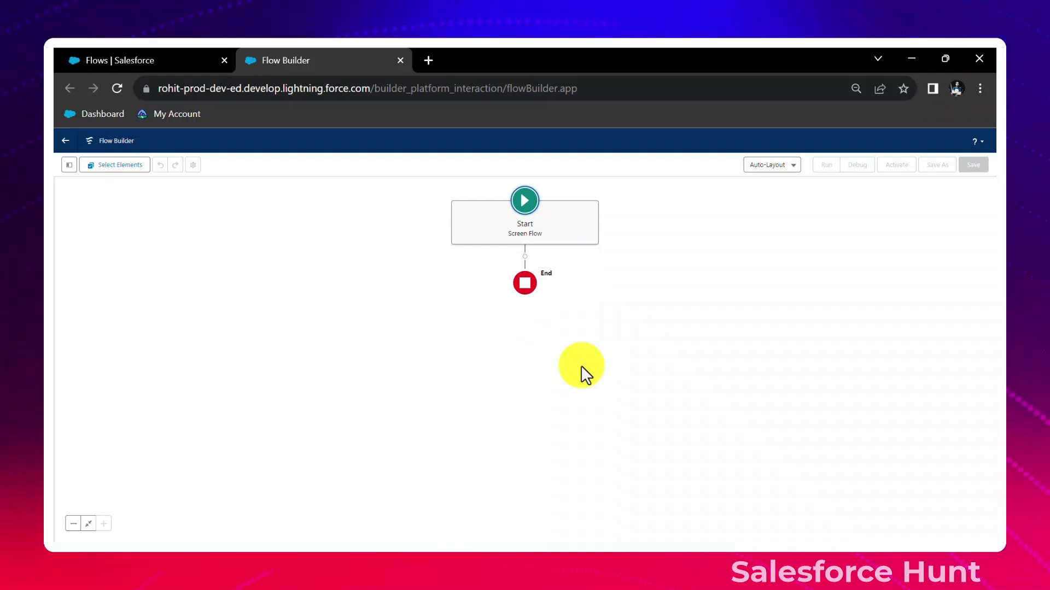
Insert a Screen element between Start and End labelled 'Screen1'
{"action": "left_click", "coordinate": [525, 257]}
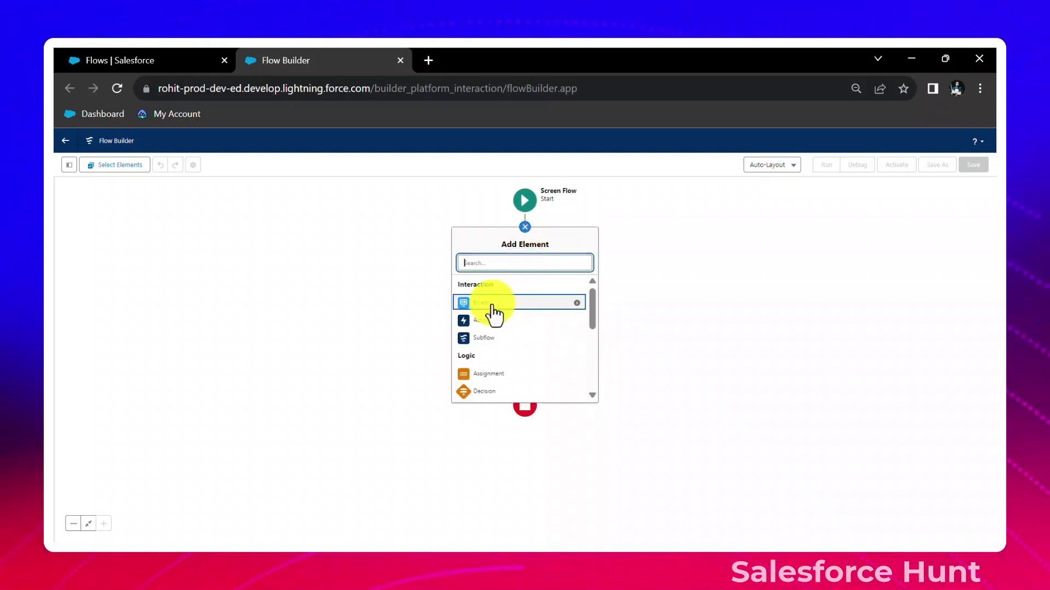
{"action": "left_click", "coordinate": [488, 303]}
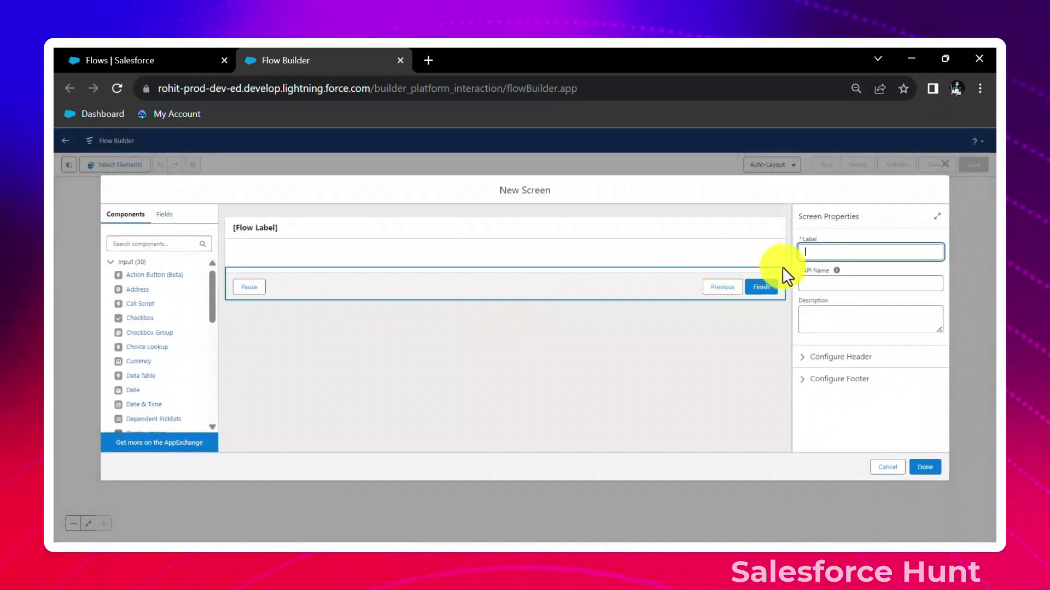
{"action": "type", "text": "Screen1"}
{"action": "key", "text": "Tab"}
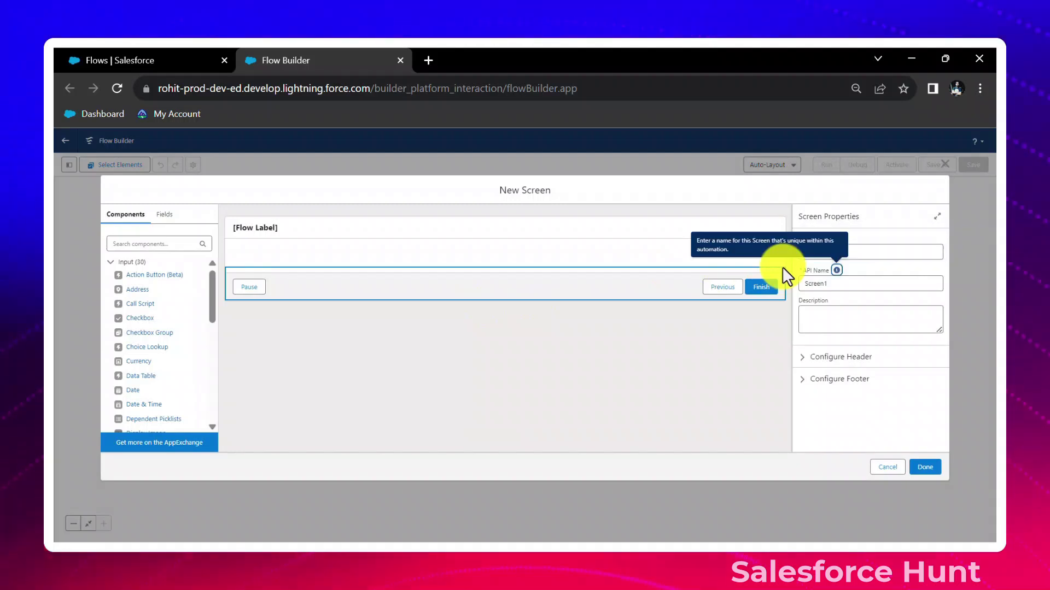
Place a Repeater component on Screen1 with API name 'repeater'
{"action": "left_click", "coordinate": [130, 244]}
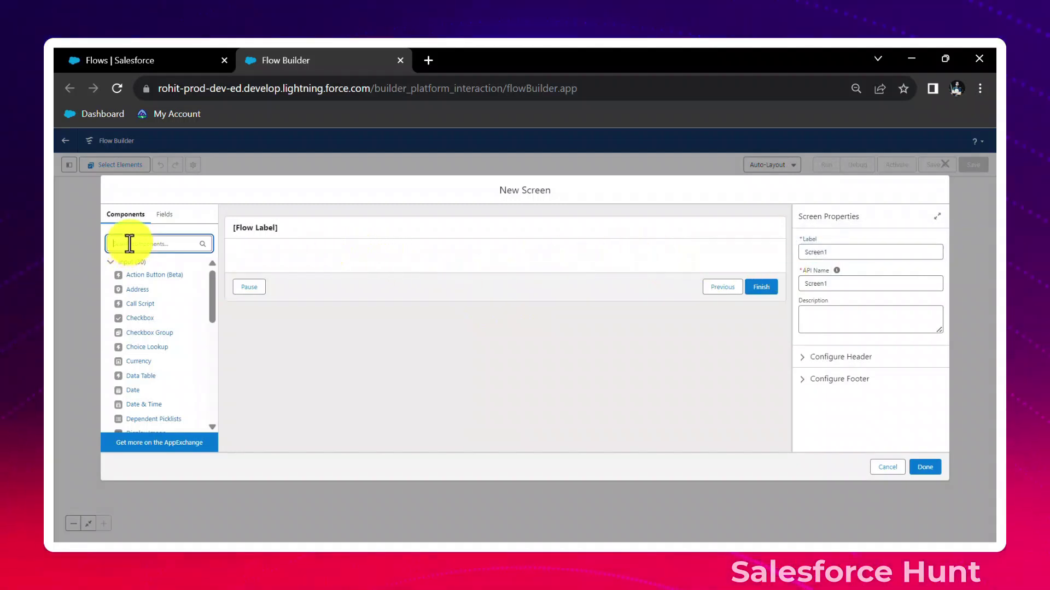
{"action": "type", "text": "repe"}
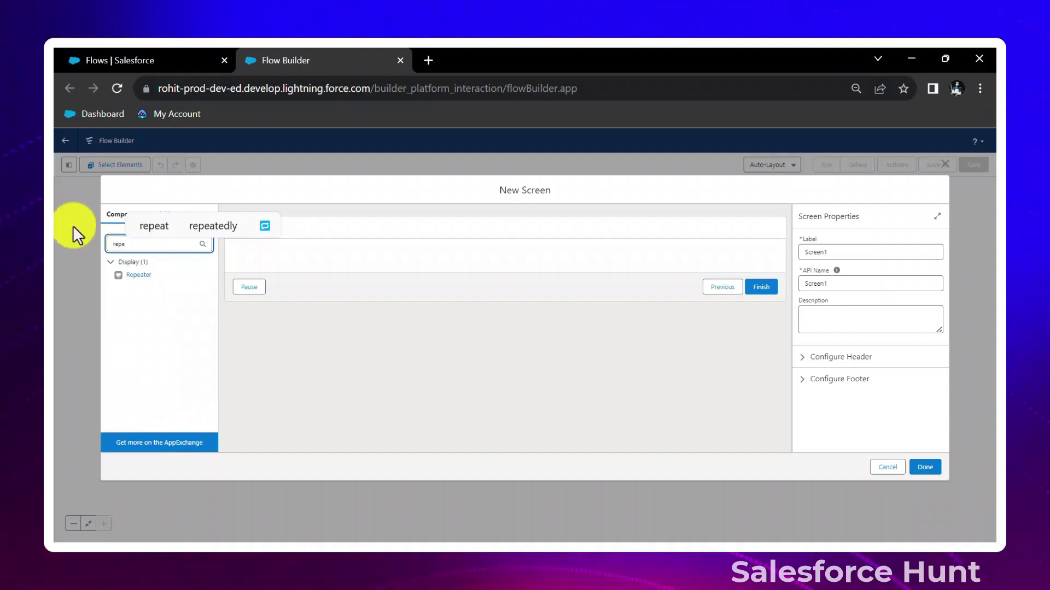
{"action": "left_click_drag", "start_coordinate": [259, 273], "coordinate": [352, 272]}
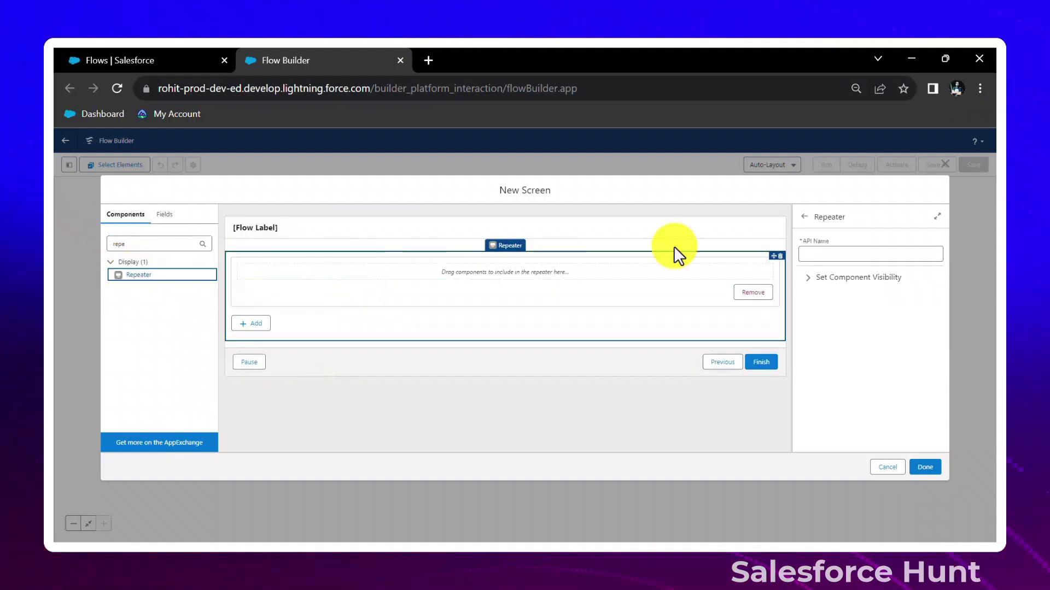
{"action": "type", "text": "re"}
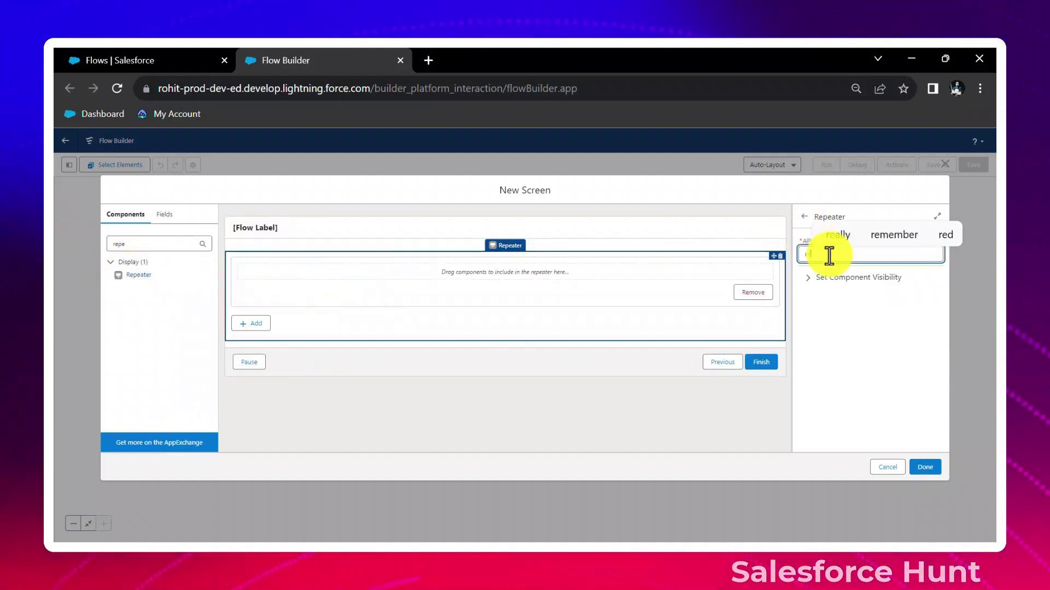
{"action": "type", "text": "peater"}
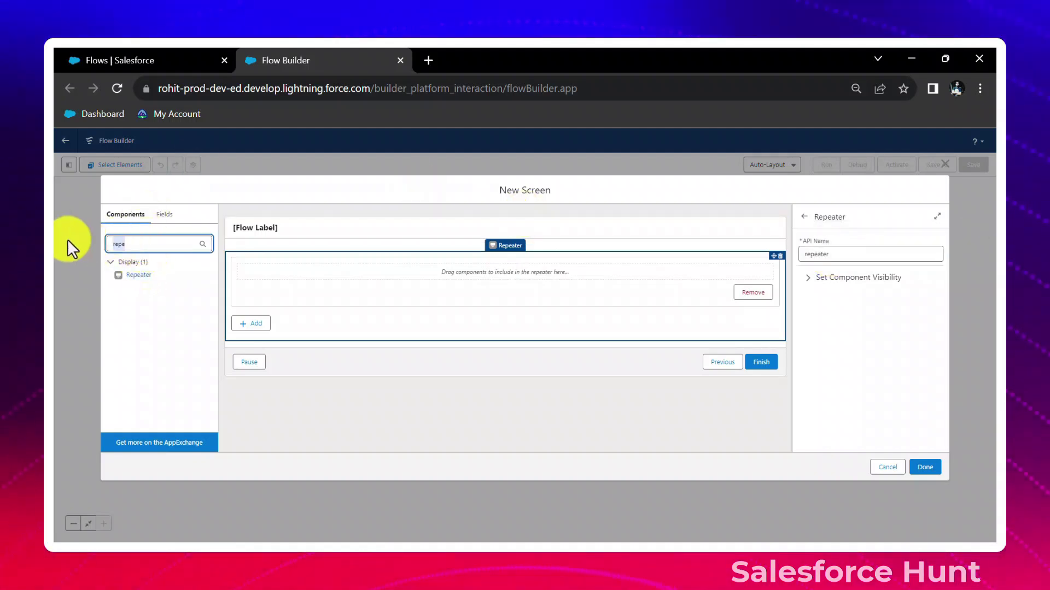
{"action": "key", "text": "BackSpace"}
Add a Lookup component to the screen and expand, then collapse, its Set Component Visibility settings
{"action": "type", "text": "looku"}
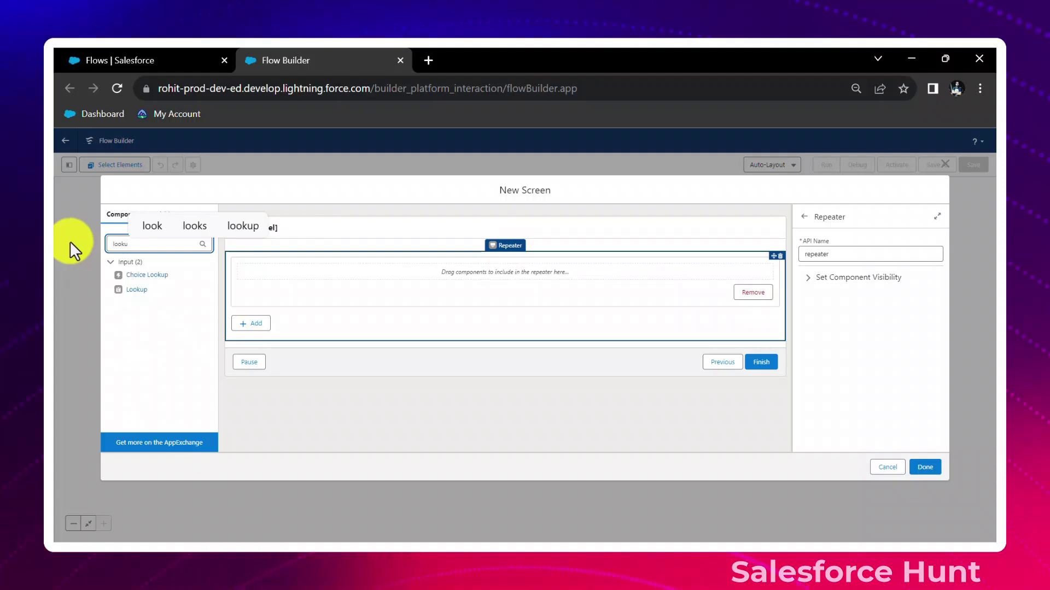
{"action": "left_click_drag", "start_coordinate": [134, 289], "coordinate": [355, 290]}
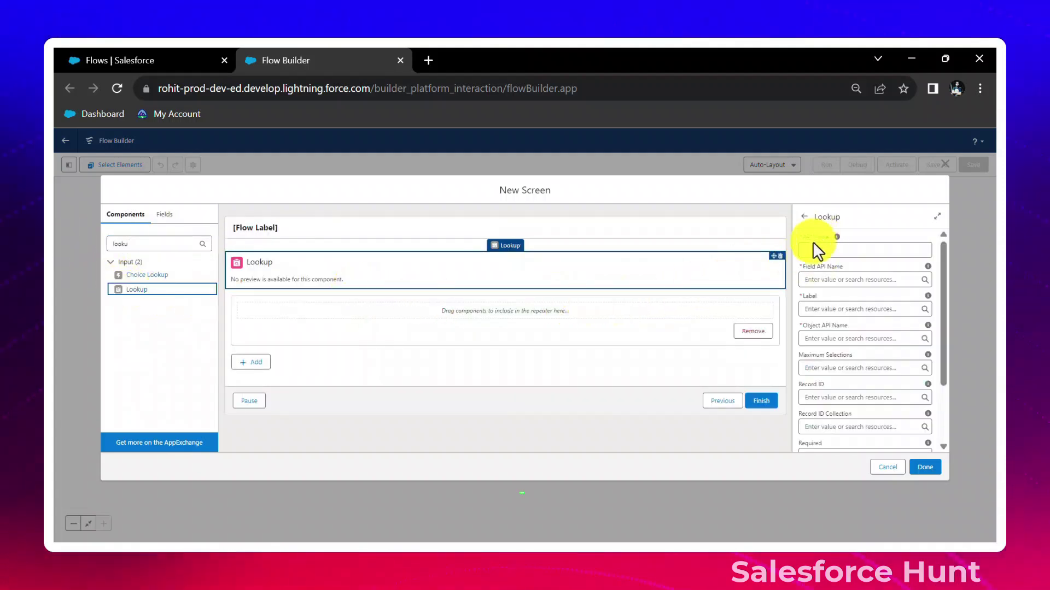
{"action": "scroll", "coordinate": [855, 310], "scroll_direction": "down", "scroll_amount": 2}
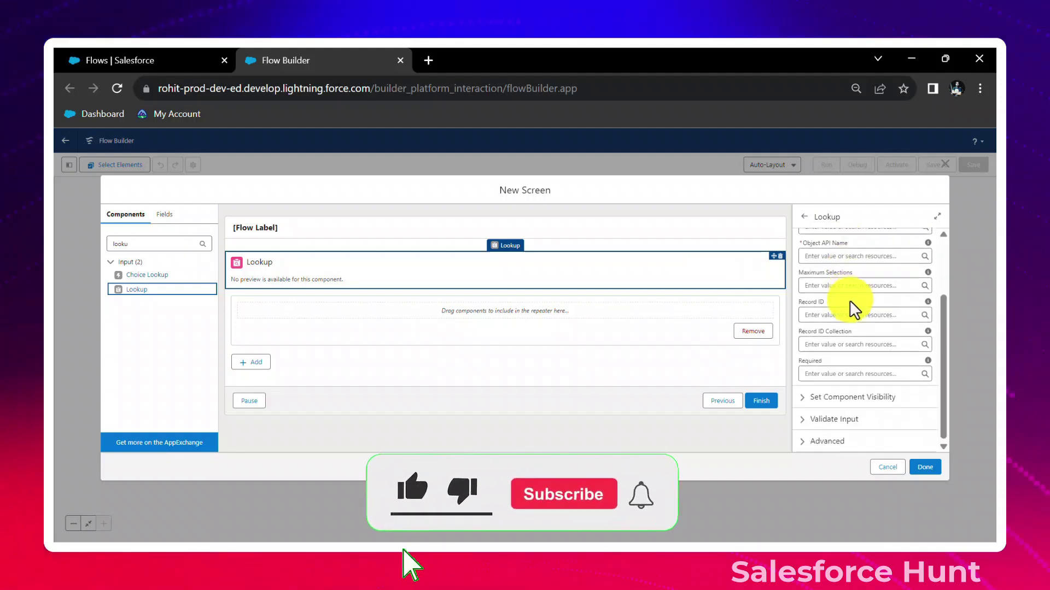
{"action": "left_click", "coordinate": [807, 402]}
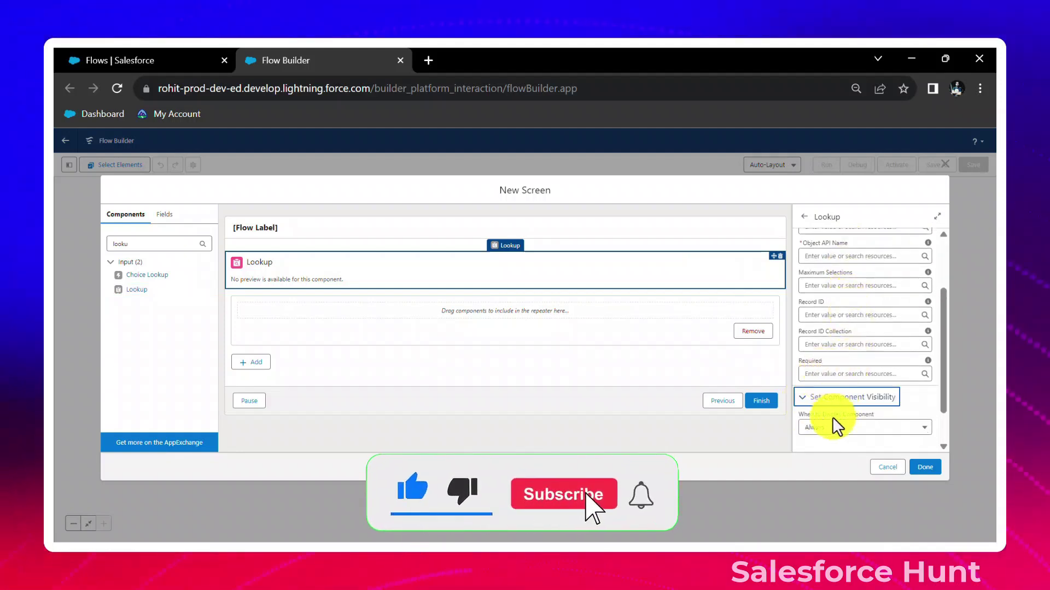
{"action": "left_click", "coordinate": [881, 401]}
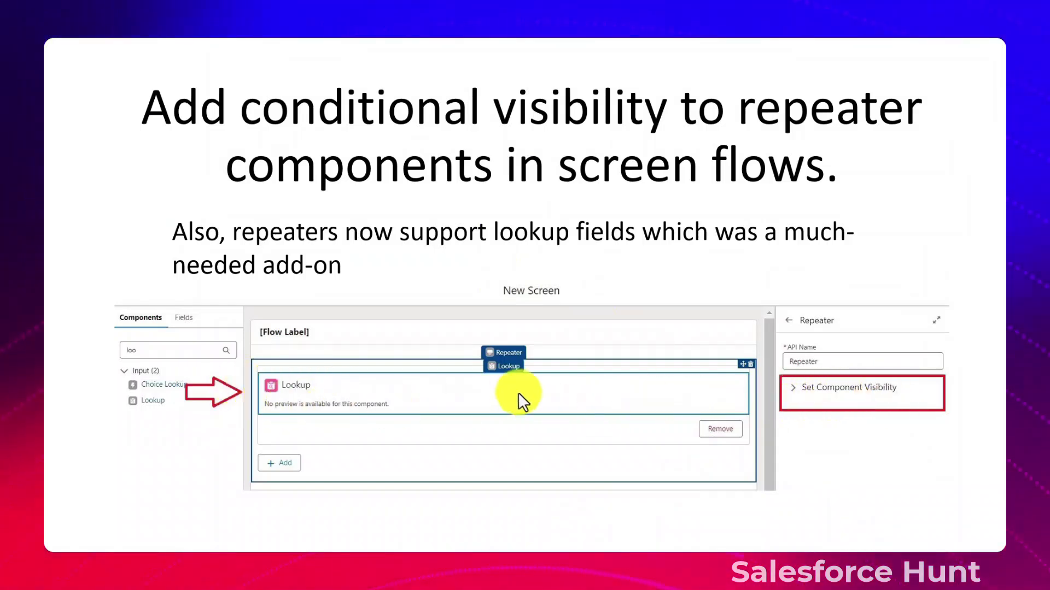
View the Permission Set Unified View slide, then search 'user mana' in Setup Quick Find
{"action": "key", "text": "Right"}
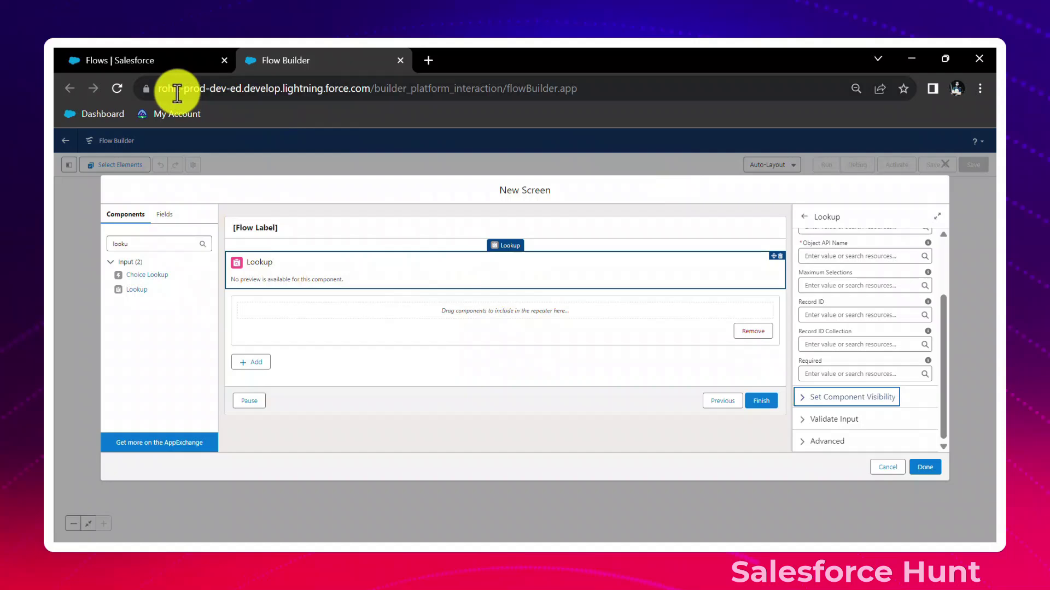
{"action": "left_click", "coordinate": [127, 61]}
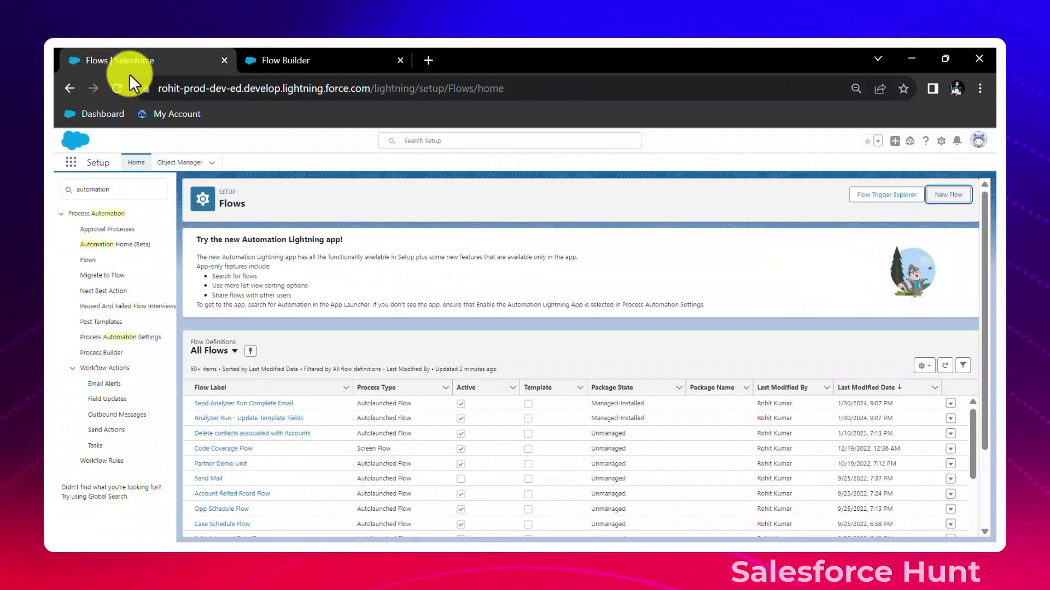
{"action": "type", "text": "u"}
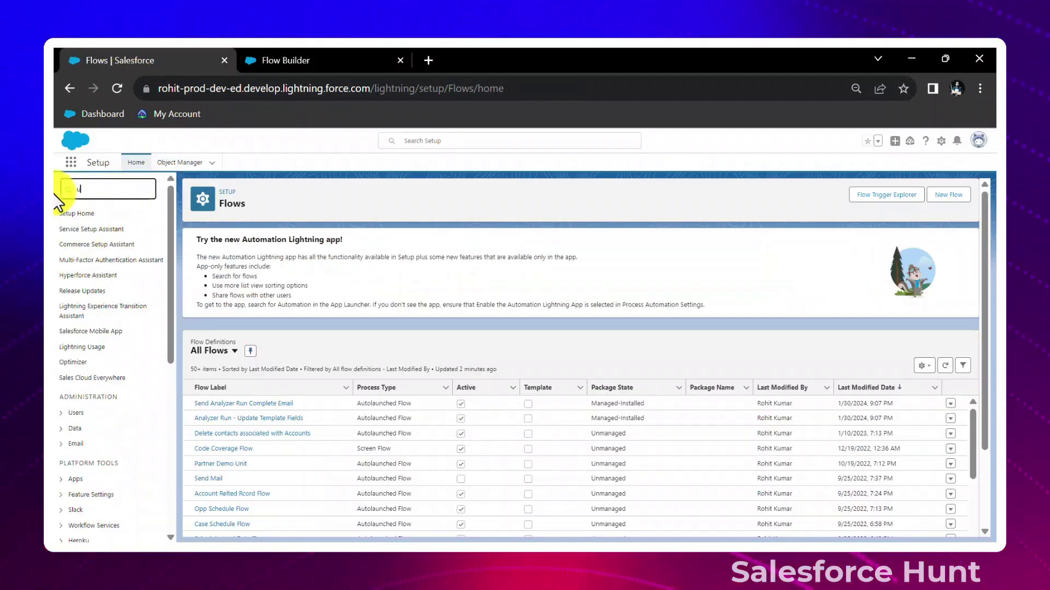
{"action": "type", "text": "ser mana"}
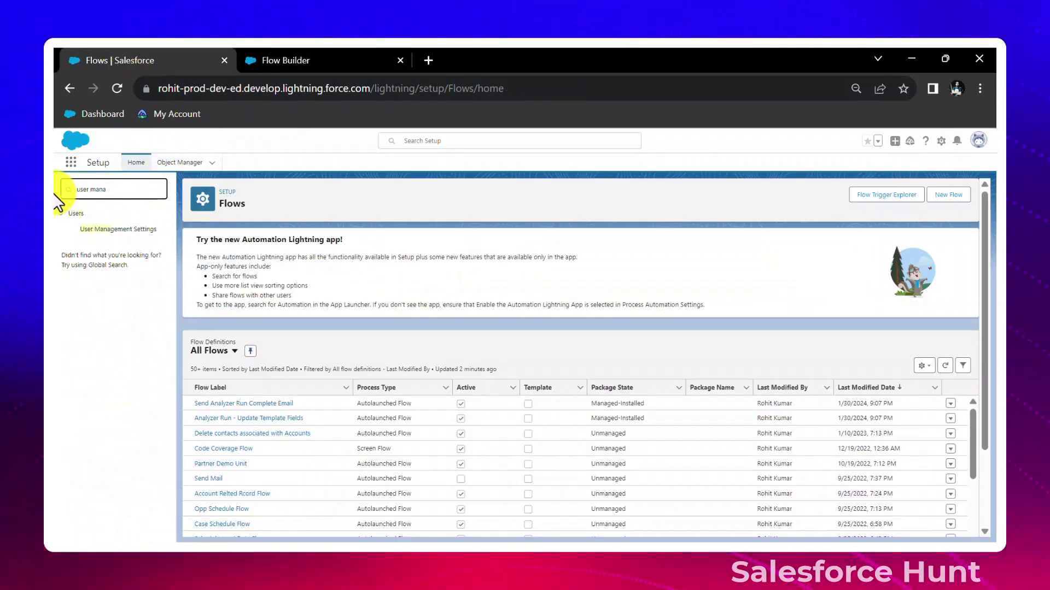
Open User Management Settings and review its toggles, including permission set expiration dates
{"action": "left_click", "coordinate": [115, 229]}
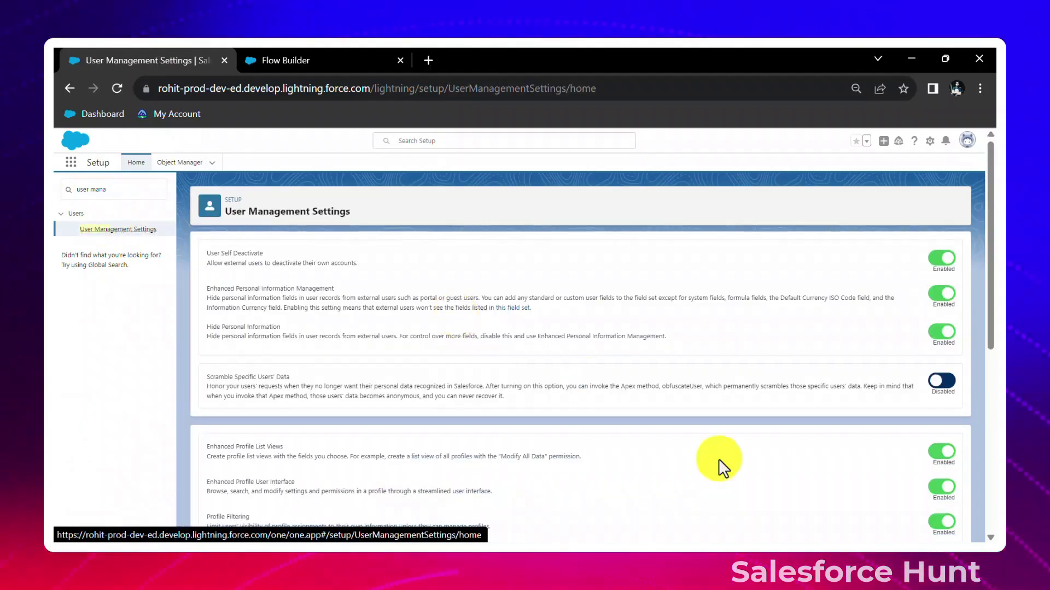
{"action": "scroll", "coordinate": [759, 420], "scroll_direction": "down", "scroll_amount": 5}
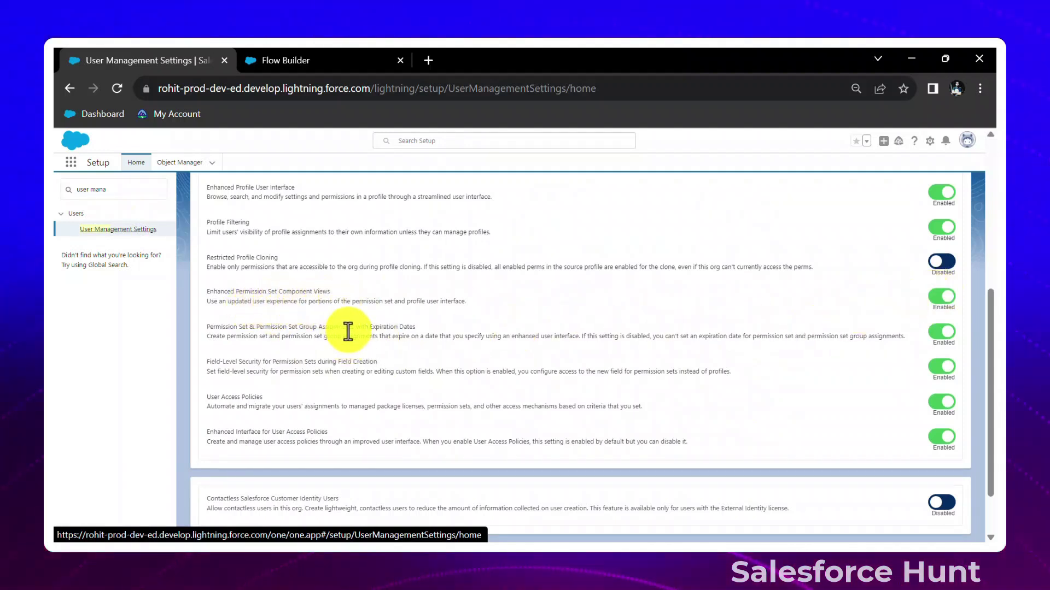
{"action": "left_click_drag", "start_coordinate": [348, 328], "coordinate": [468, 328]}
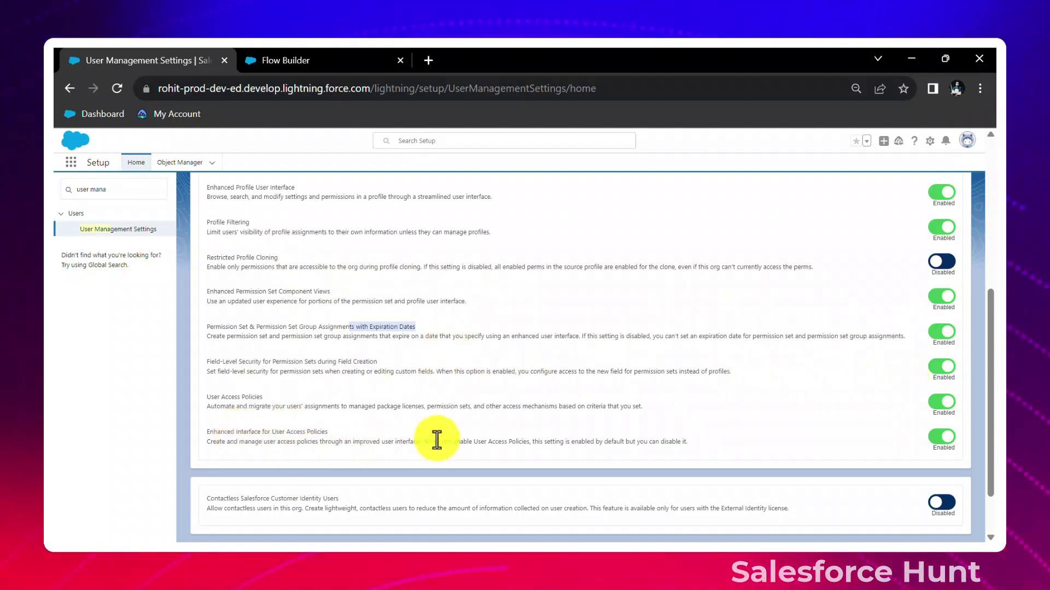
{"action": "scroll", "coordinate": [355, 322], "scroll_direction": "up", "scroll_amount": 5}
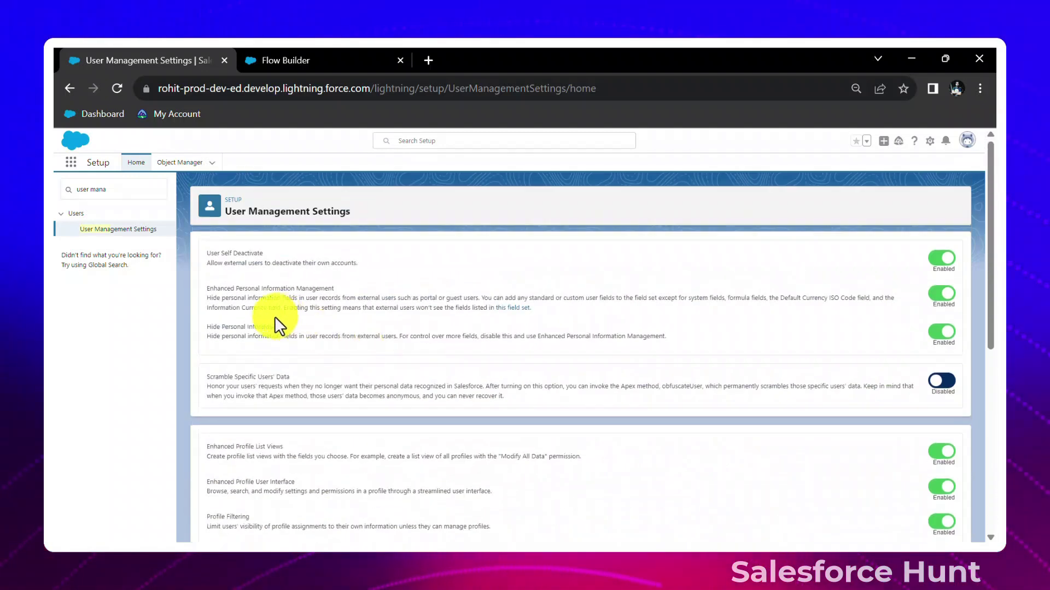
{"action": "triple_click", "coordinate": [63, 190]}
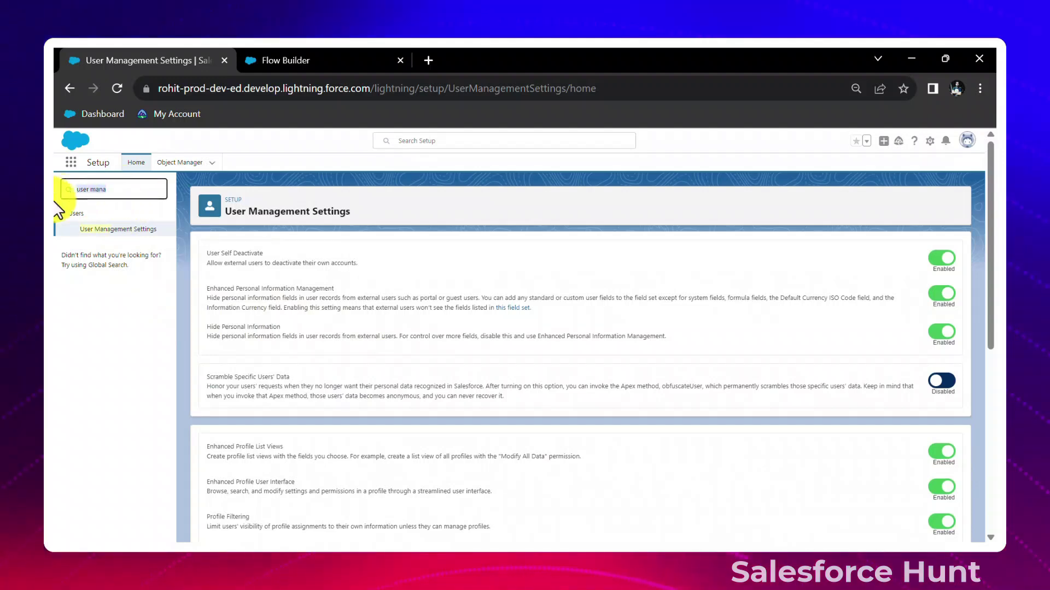
Search 'pers' in Quick Find and open the Permission Sets list
{"action": "type", "text": "pers"}
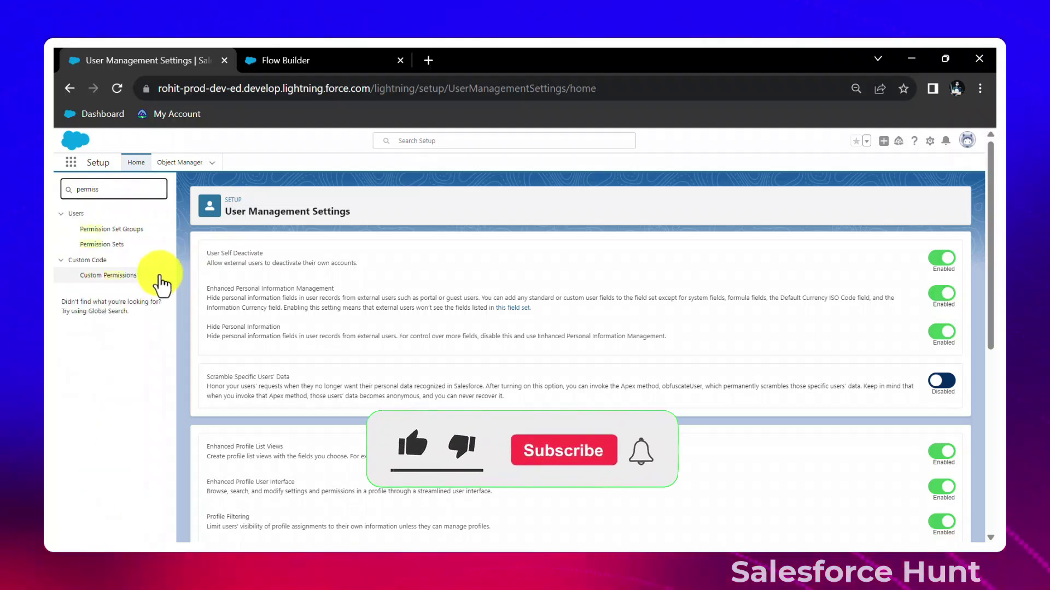
{"action": "left_click", "coordinate": [109, 245]}
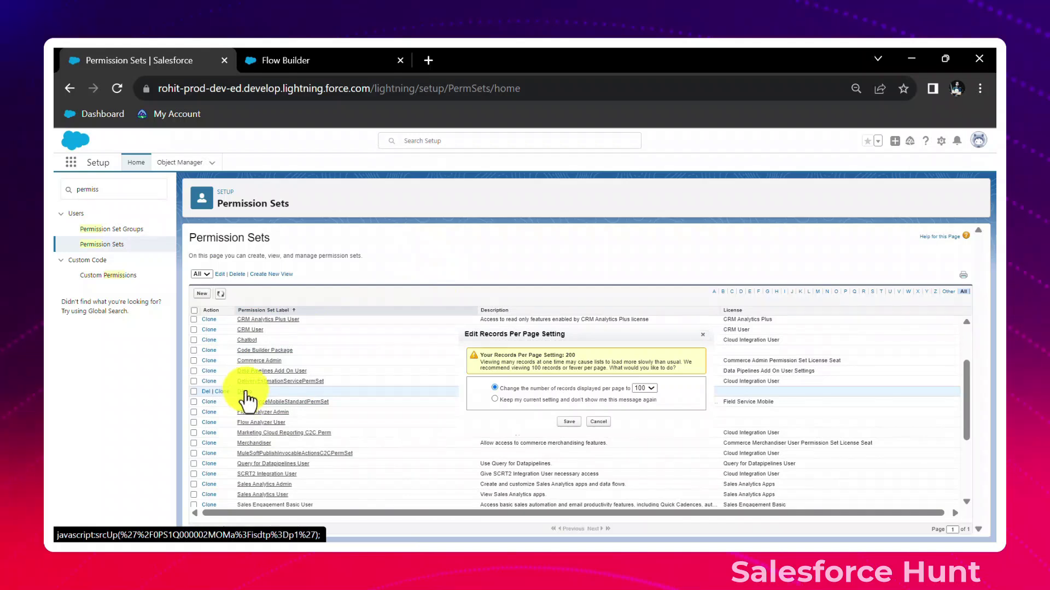
Open the Demo permission set and view its related groups, user, object, field and custom permissions
{"action": "left_click", "coordinate": [246, 392]}
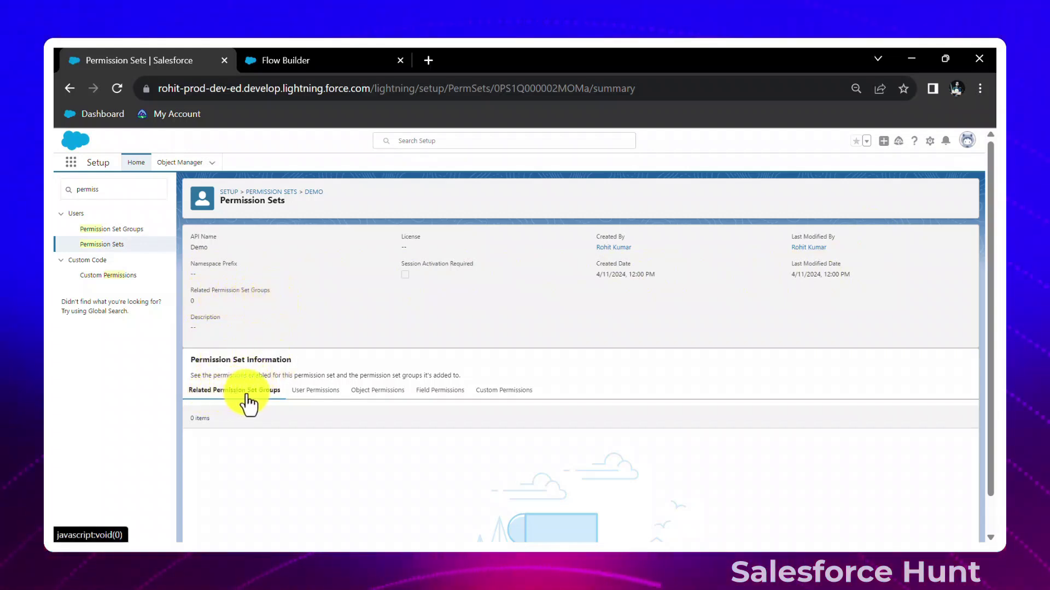
{"action": "left_click", "coordinate": [327, 390]}
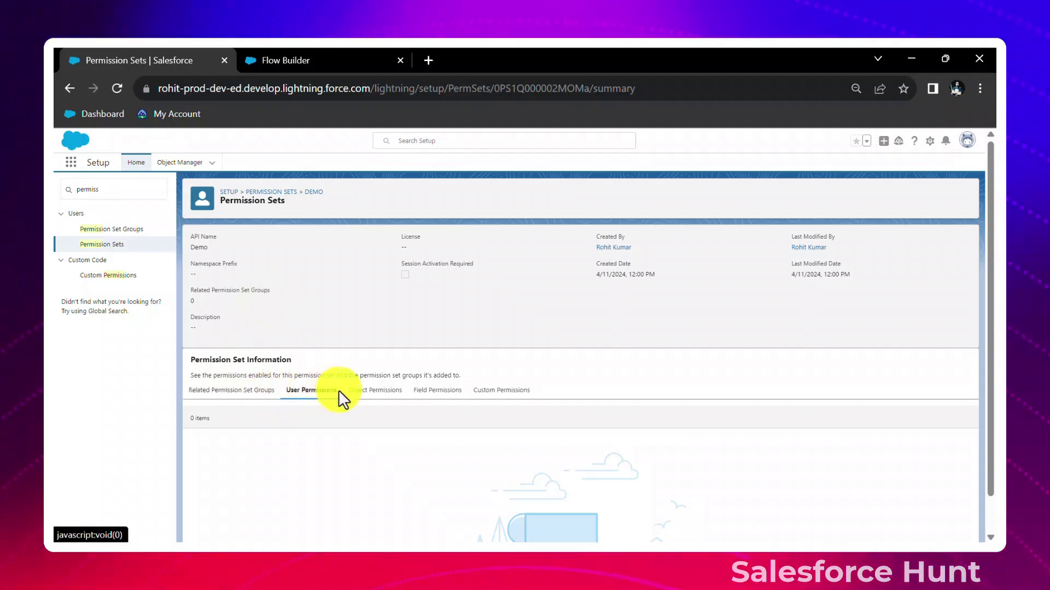
{"action": "left_click", "coordinate": [383, 390]}
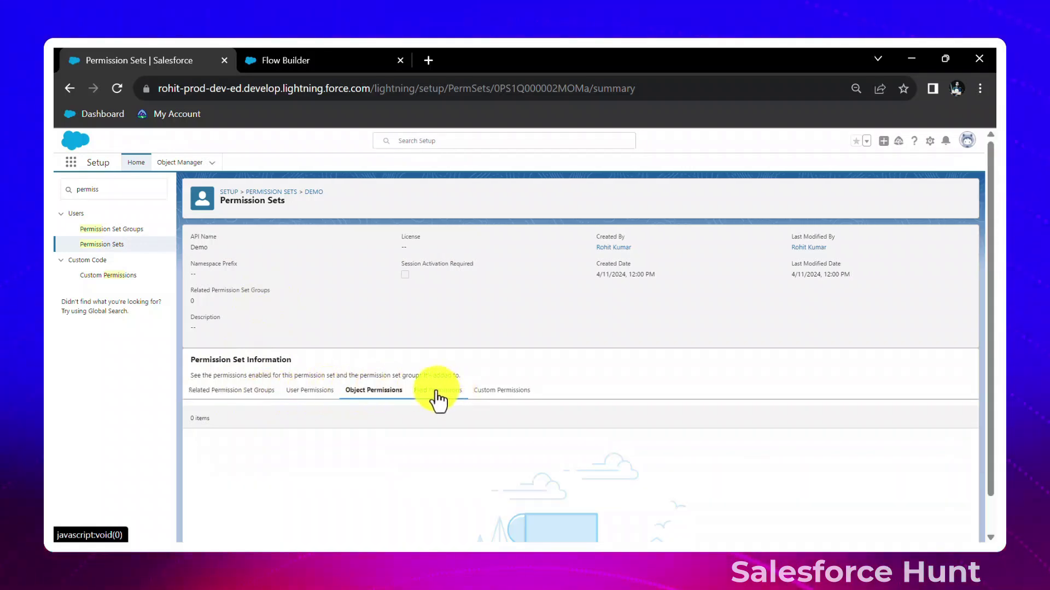
{"action": "left_click", "coordinate": [438, 390]}
{"action": "left_click", "coordinate": [495, 391]}
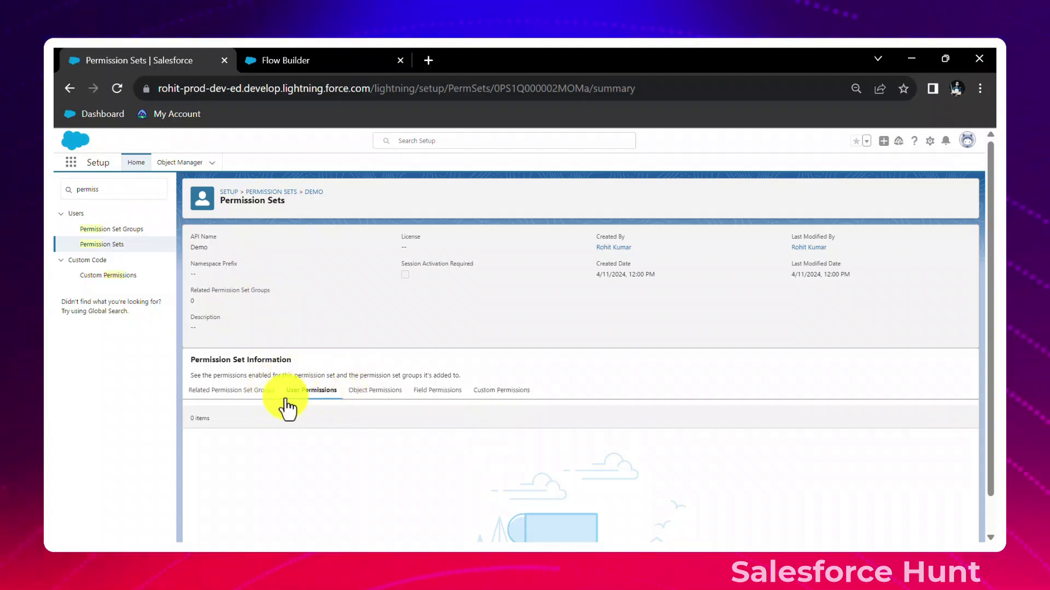
{"action": "left_click", "coordinate": [255, 394]}
{"action": "left_click", "coordinate": [375, 398]}
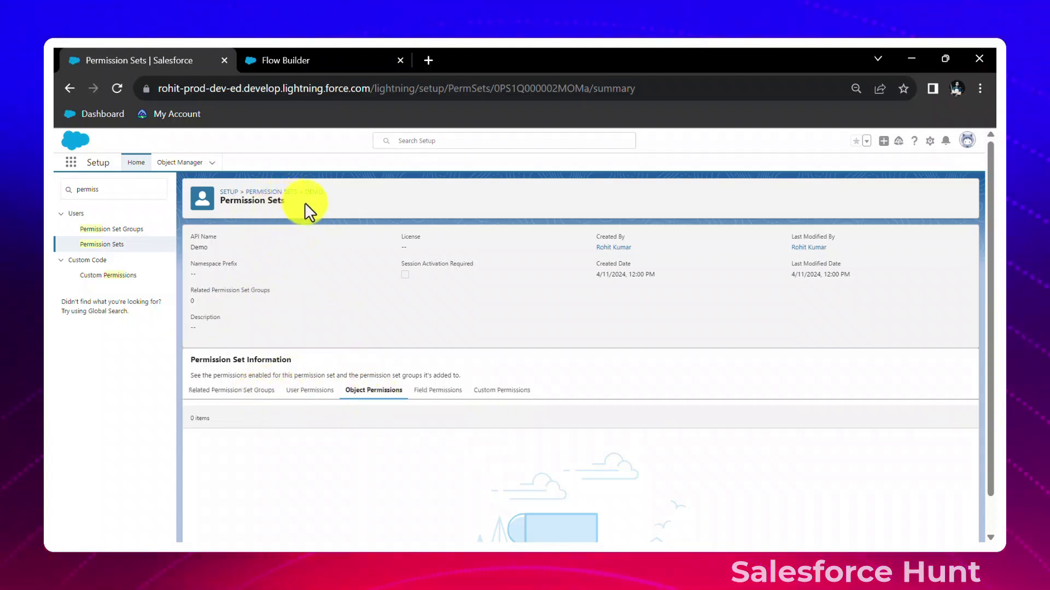
{"action": "left_click", "coordinate": [240, 395]}
{"action": "left_click", "coordinate": [436, 395]}
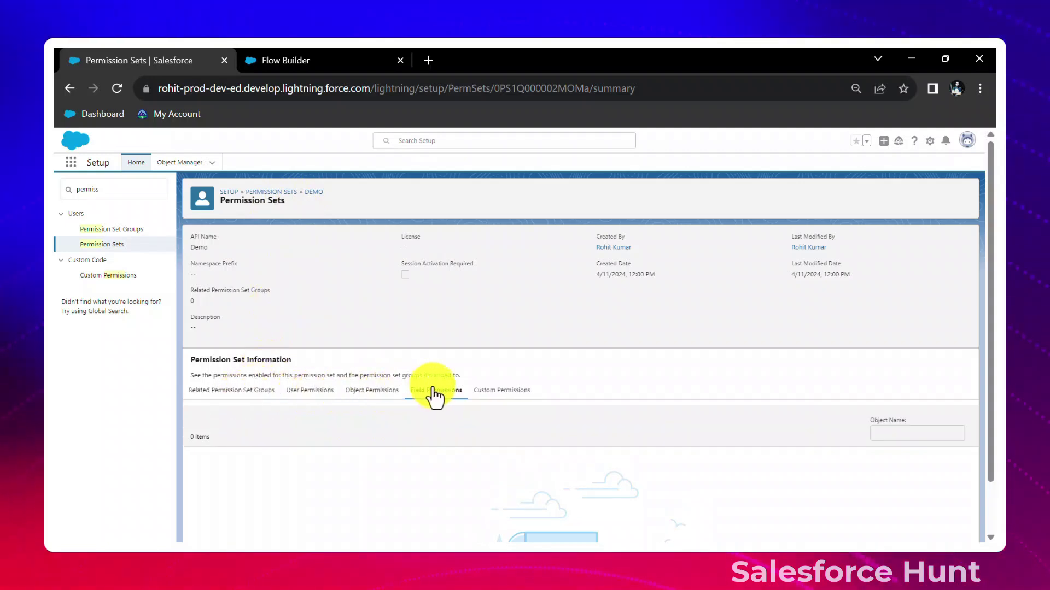
{"action": "left_click", "coordinate": [495, 391]}
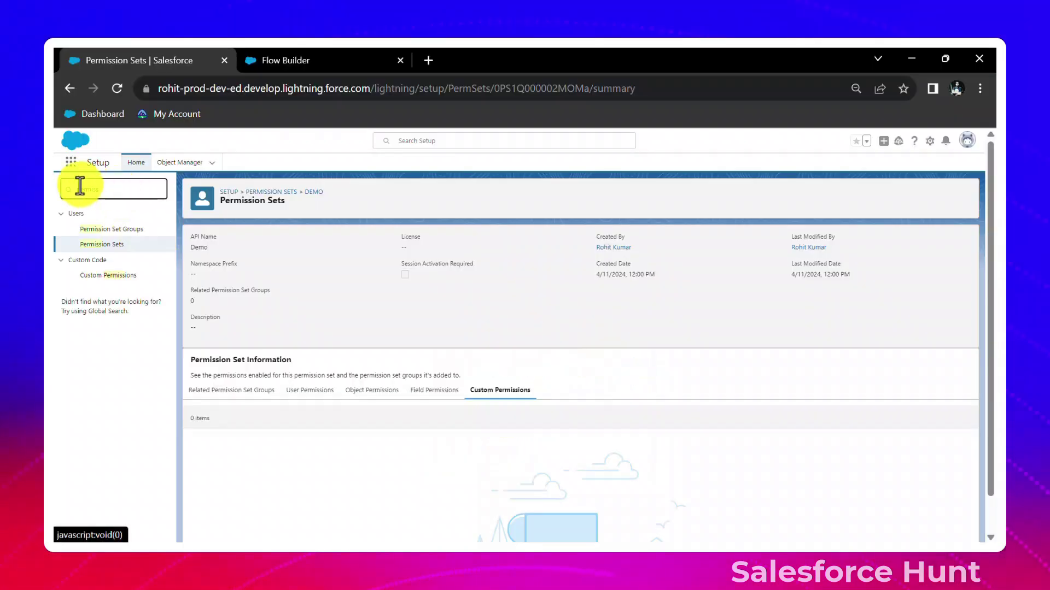
Search Setup for 'generativ' and open the active Einstein Copilot (Copilot_for_Salesforce) details via Einstein Setup
{"action": "key", "text": "BackSpace"}
{"action": "type", "text": "gen"}
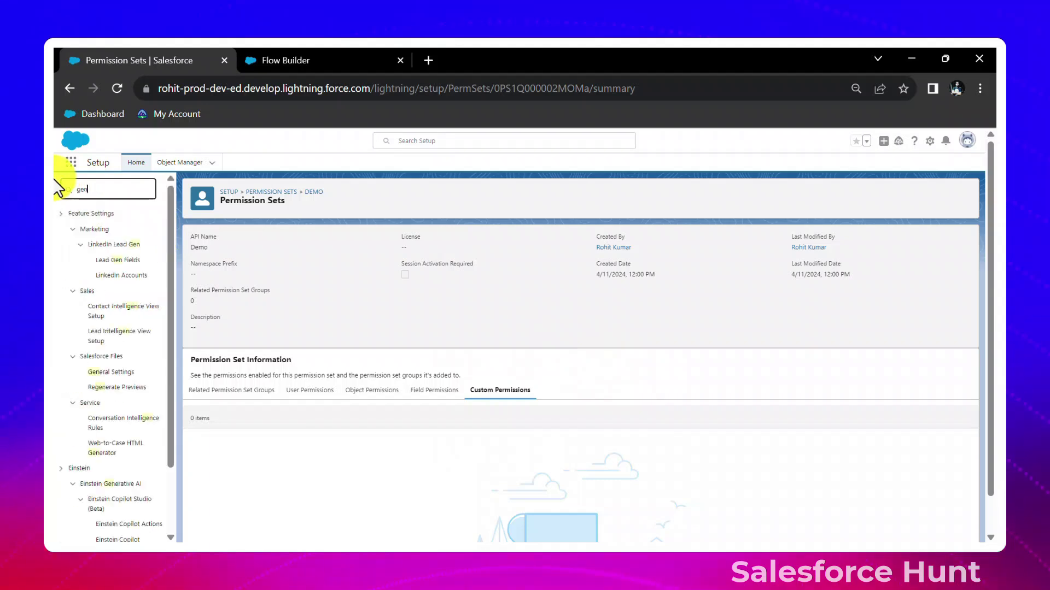
{"action": "type", "text": "erativ"}
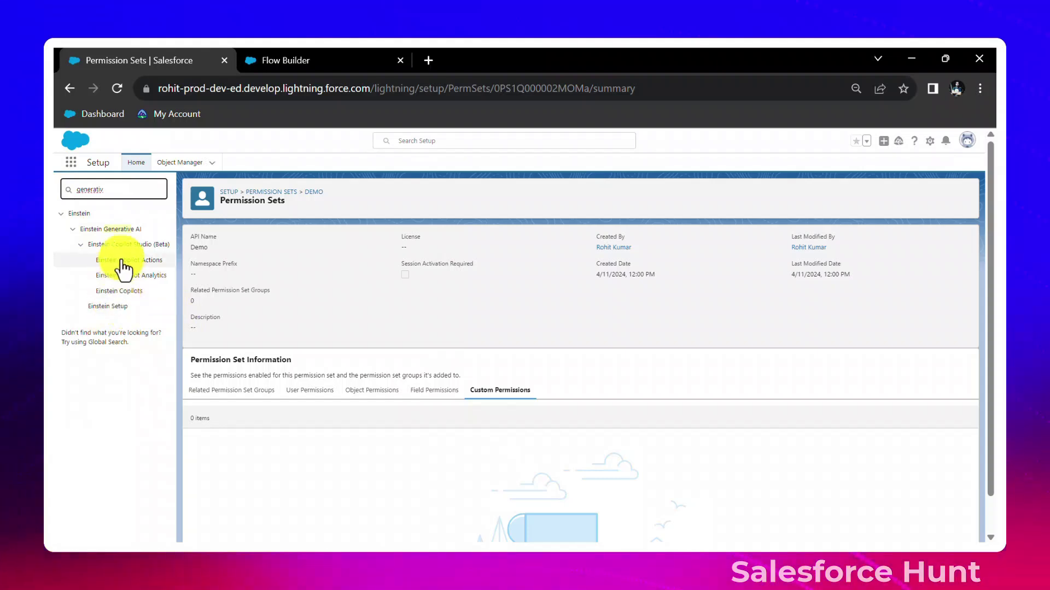
{"action": "left_click", "coordinate": [107, 307]}
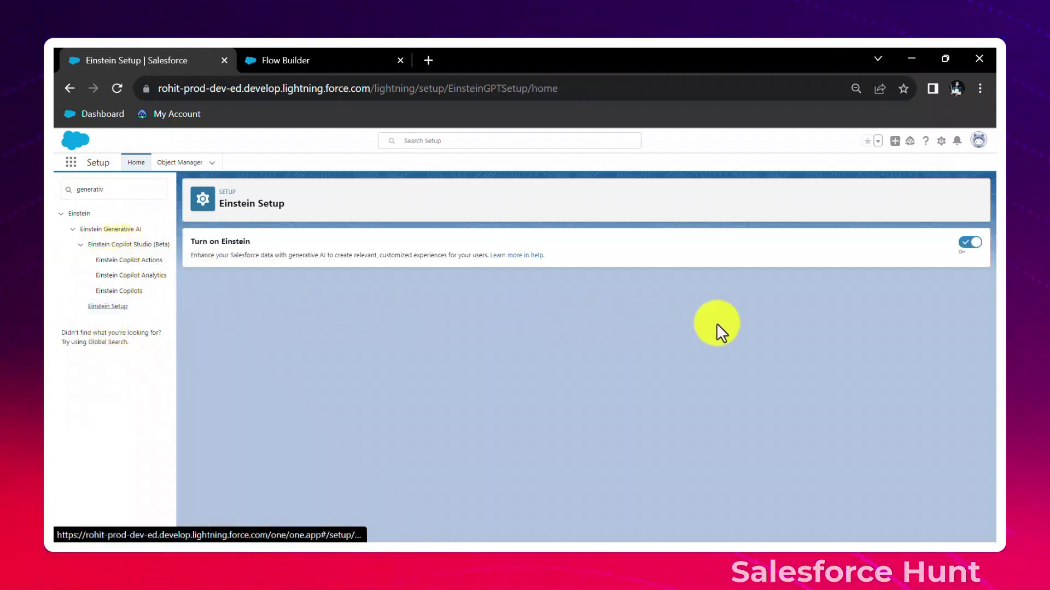
{"action": "left_click", "coordinate": [129, 292]}
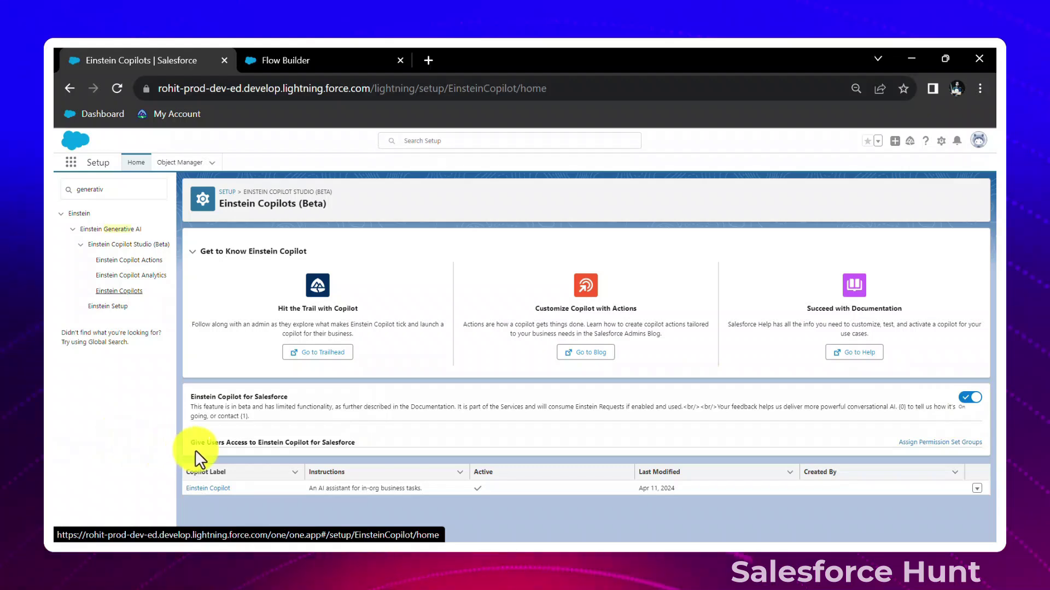
{"action": "left_click", "coordinate": [209, 488]}
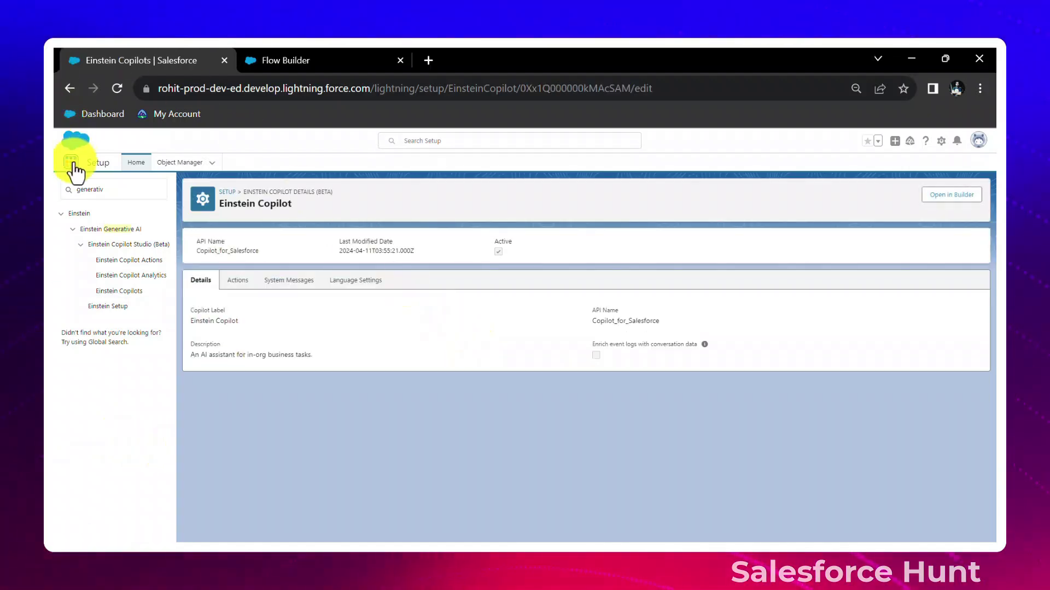
{"action": "key", "text": "Return"}
{"action": "type", "text": "home"}
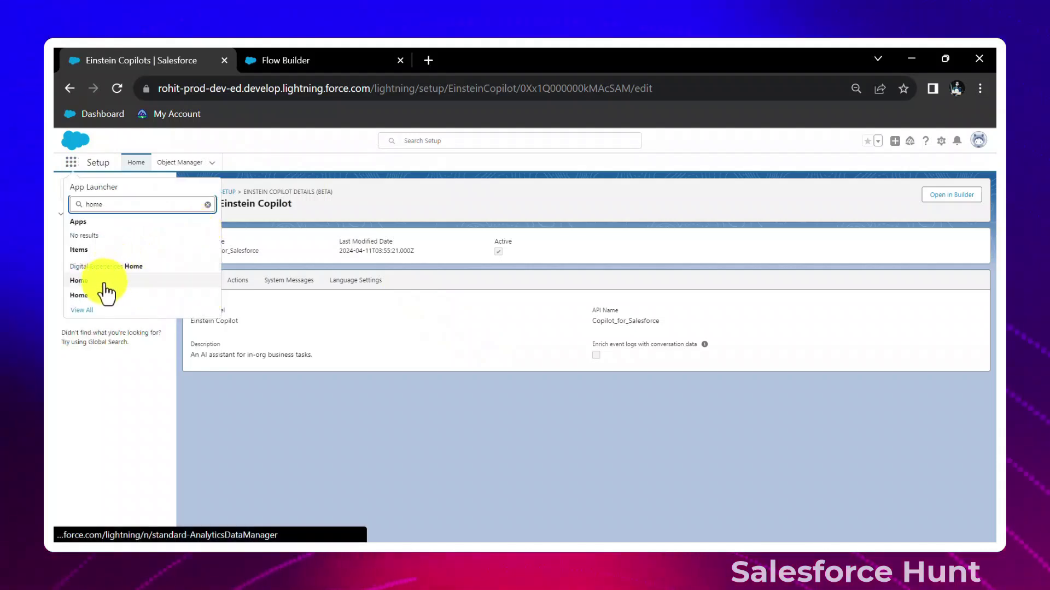
{"action": "left_click", "coordinate": [661, 396]}
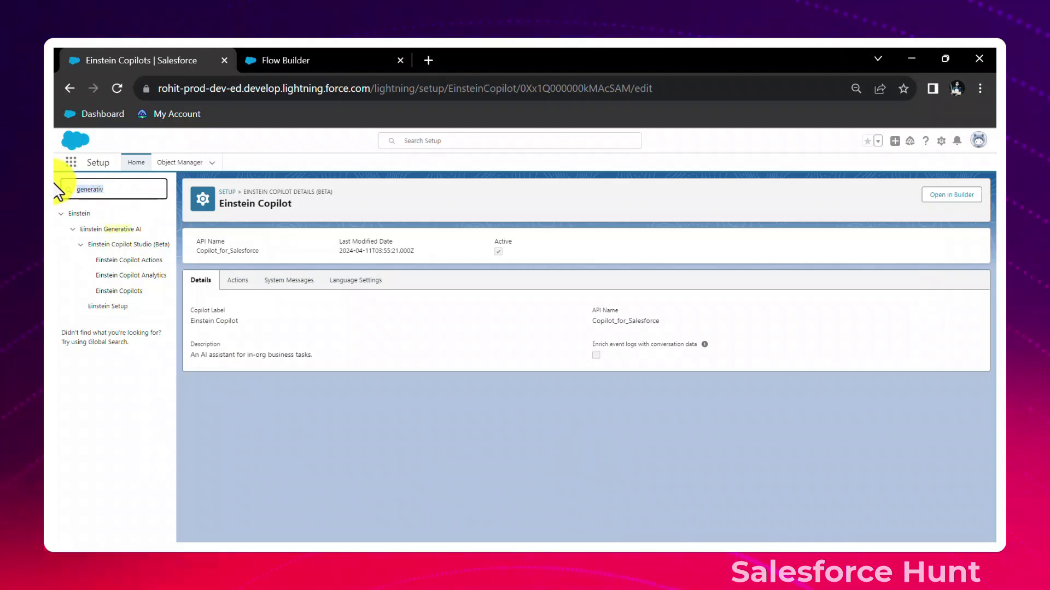
Search Quick Find for 'einstein' and open Einstein for Developers under Development
{"action": "type", "text": "einste"}
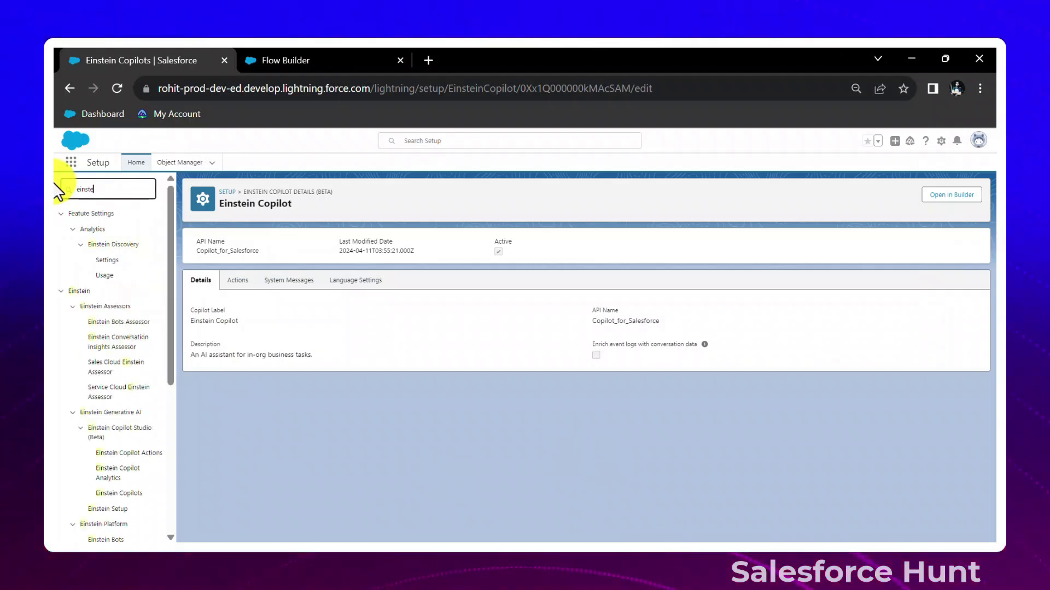
{"action": "type", "text": "in"}
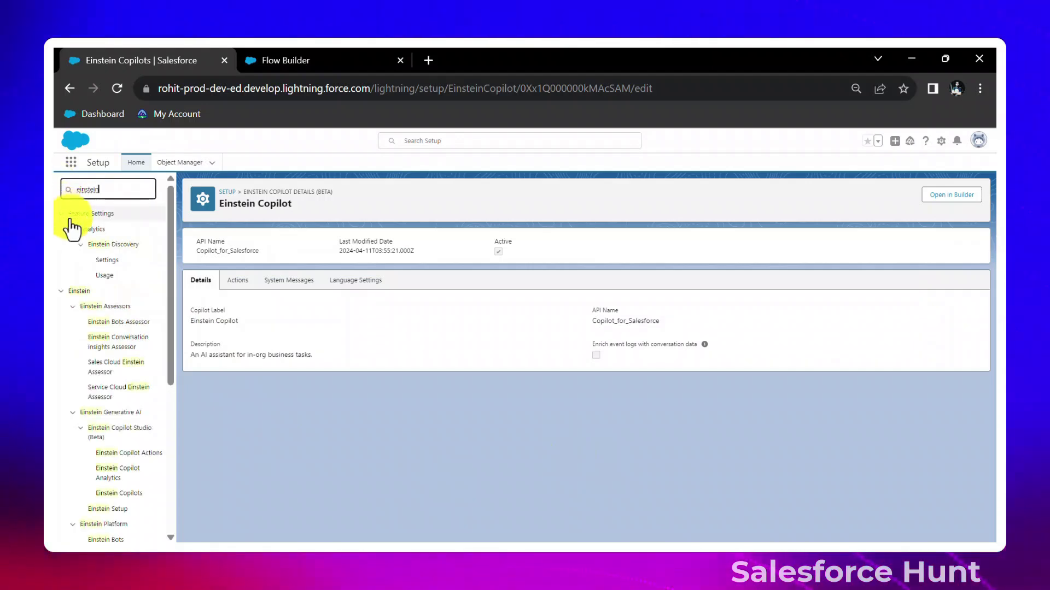
{"action": "scroll", "coordinate": [113, 340], "scroll_direction": "down", "scroll_amount": 5}
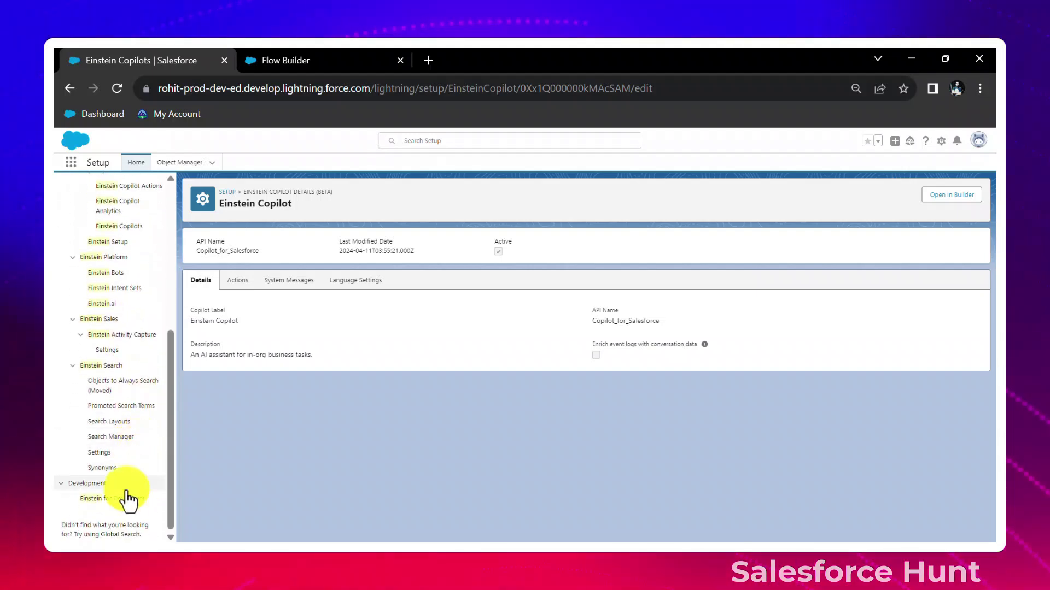
{"action": "left_click", "coordinate": [110, 506]}
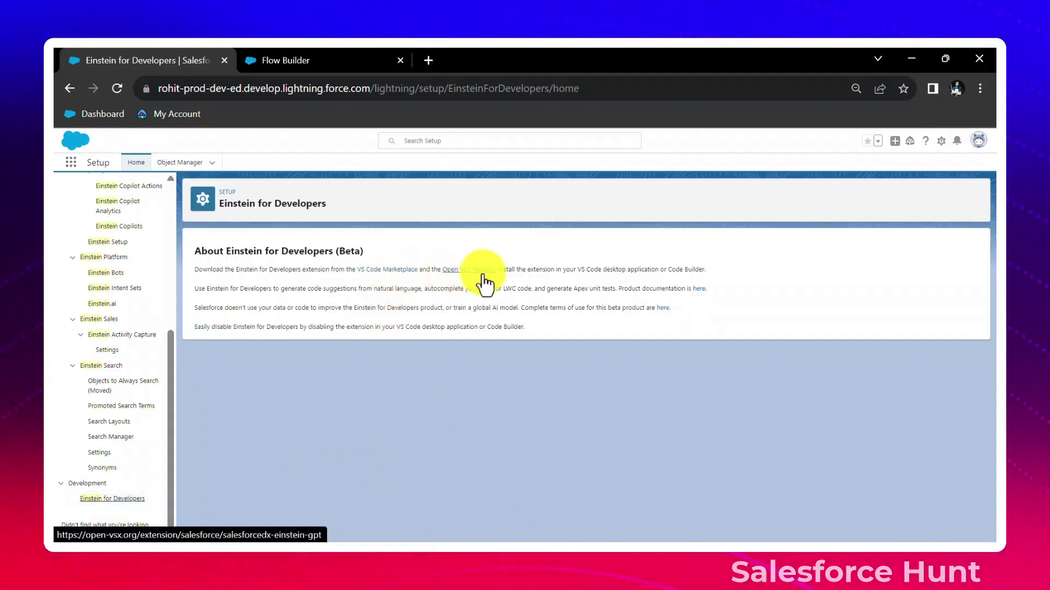
Browse the Einstein for Developers (Beta) Marketplace listing, then return to the Salesforce Setup tab
{"action": "left_click", "coordinate": [396, 270]}
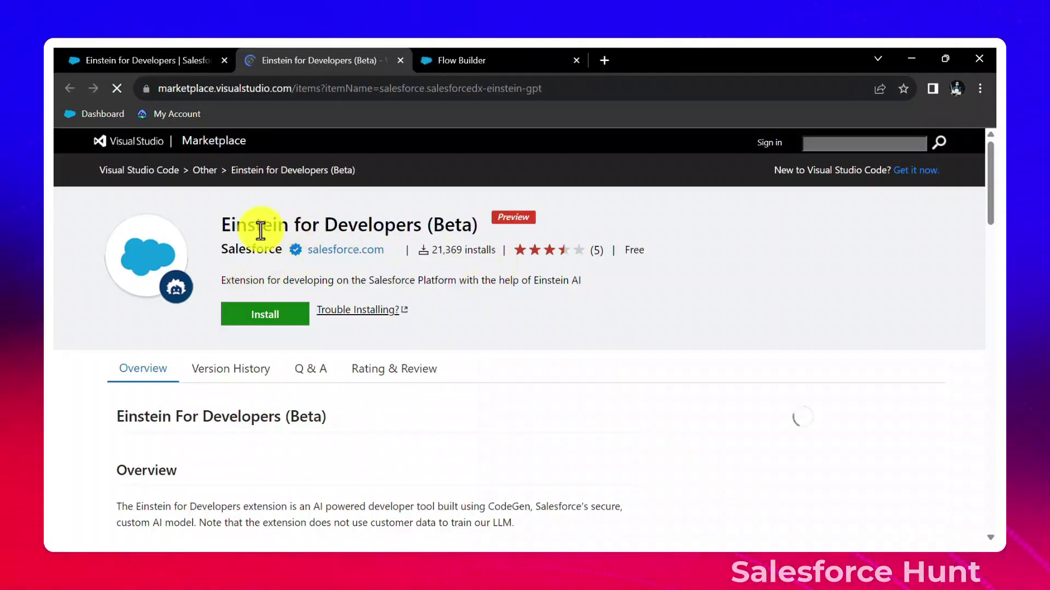
{"action": "left_click_drag", "start_coordinate": [205, 225], "coordinate": [478, 228]}
{"action": "scroll", "coordinate": [470, 321], "scroll_direction": "down", "scroll_amount": 2}
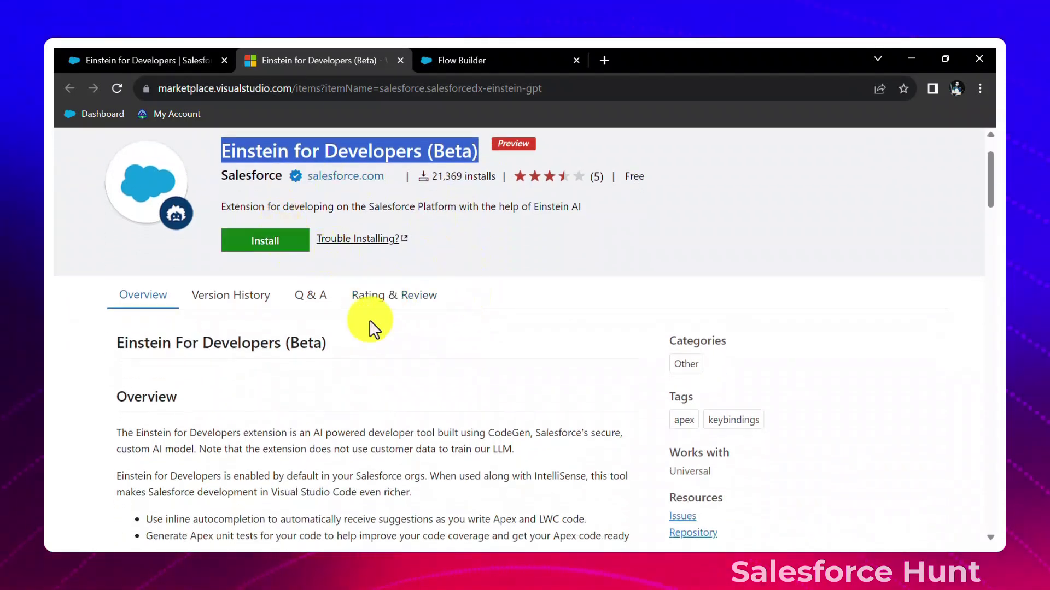
{"action": "scroll", "coordinate": [372, 328], "scroll_direction": "down", "scroll_amount": 12}
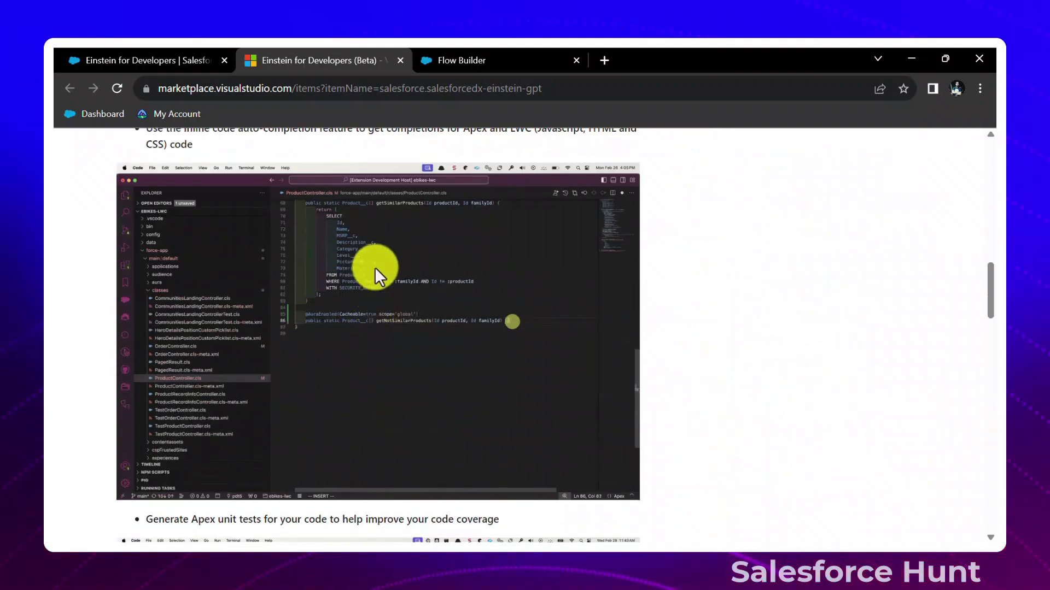
{"action": "scroll", "coordinate": [375, 267], "scroll_direction": "up", "scroll_amount": 12}
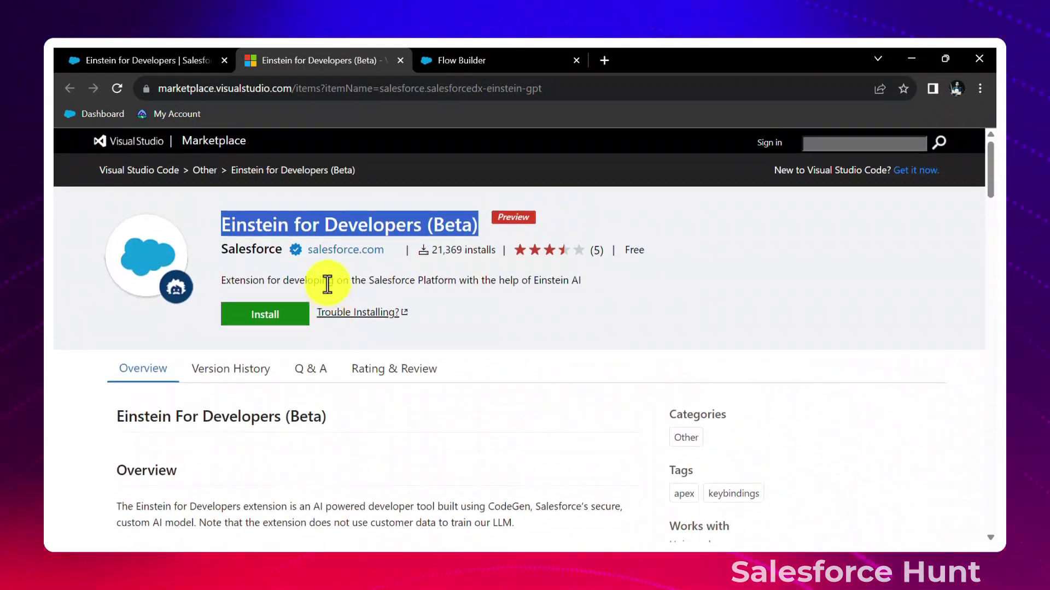
{"action": "left_click", "coordinate": [154, 65]}
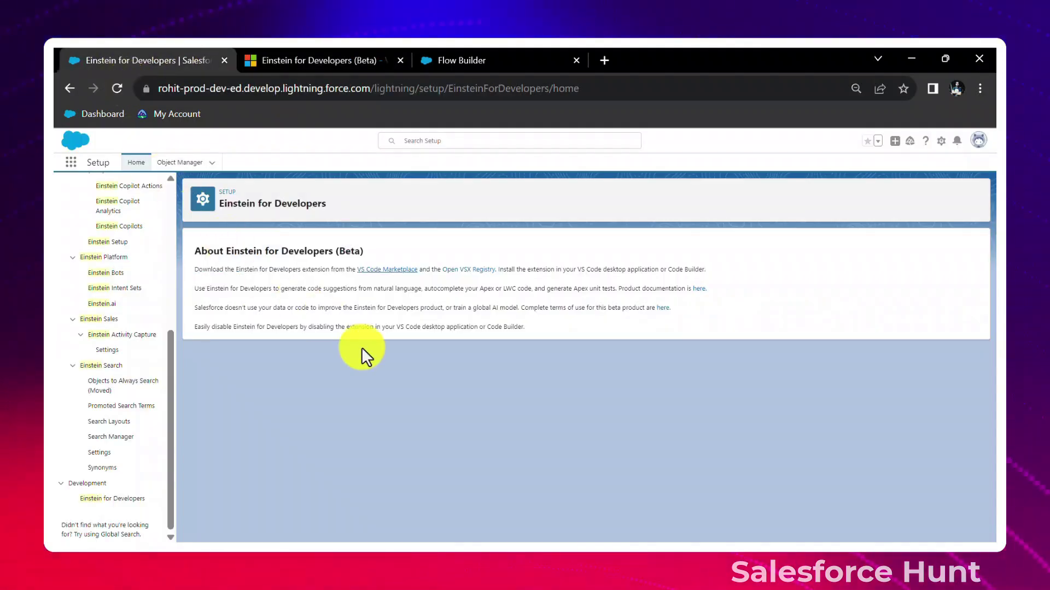